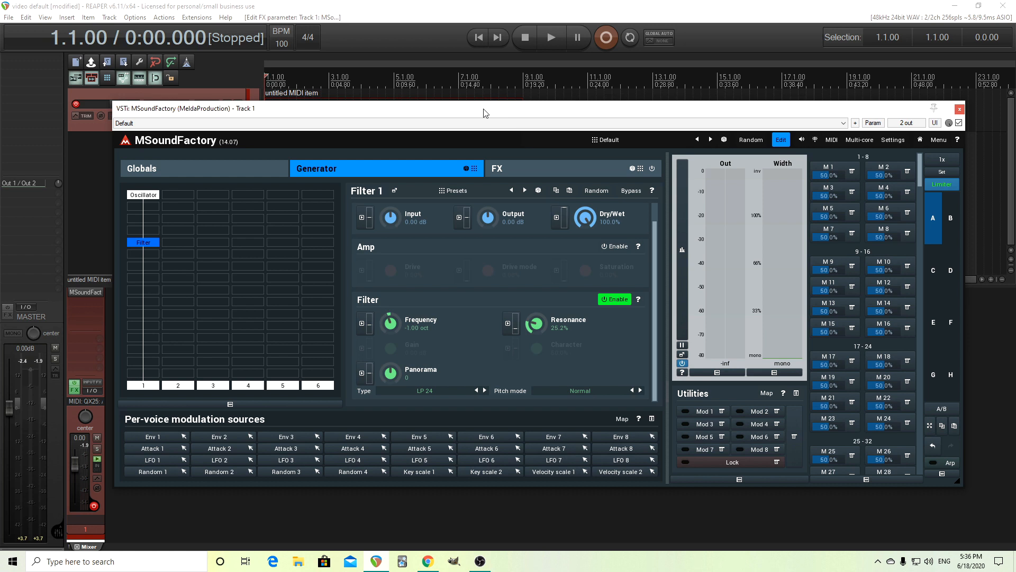
- Inspect the oscillator, filter and effect modules, and compare the sound with Filter 1 bypassed and active
{"action": "left_click", "coordinate": [156, 200]}
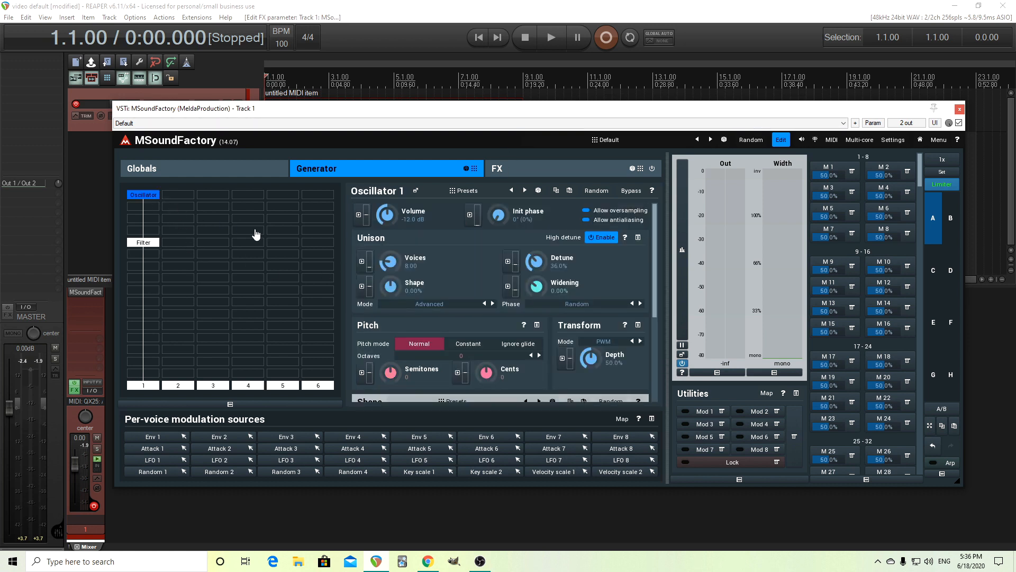
{"action": "left_click", "coordinate": [150, 243]}
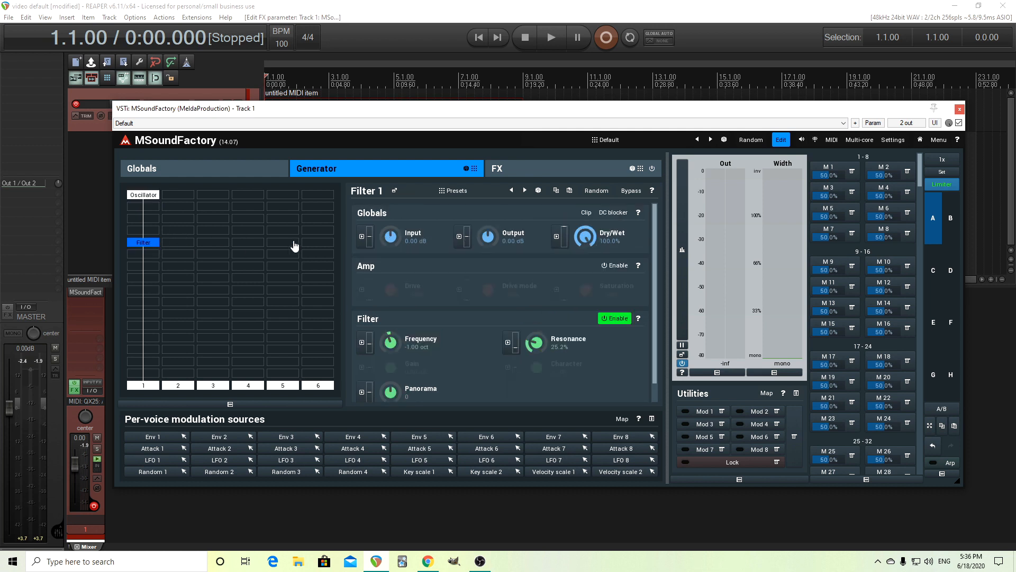
{"action": "left_click", "coordinate": [636, 192]}
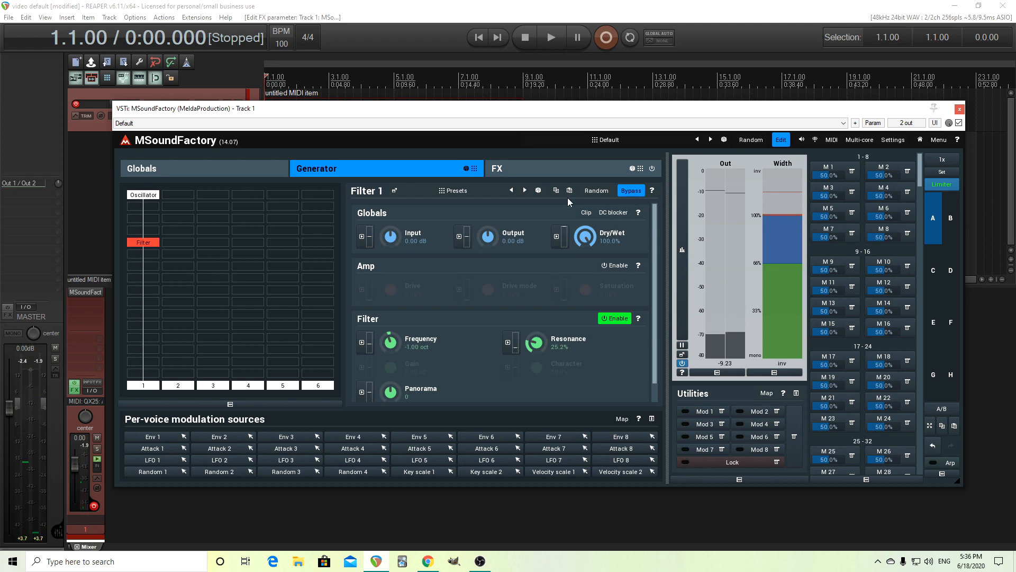
{"action": "left_click", "coordinate": [496, 168]}
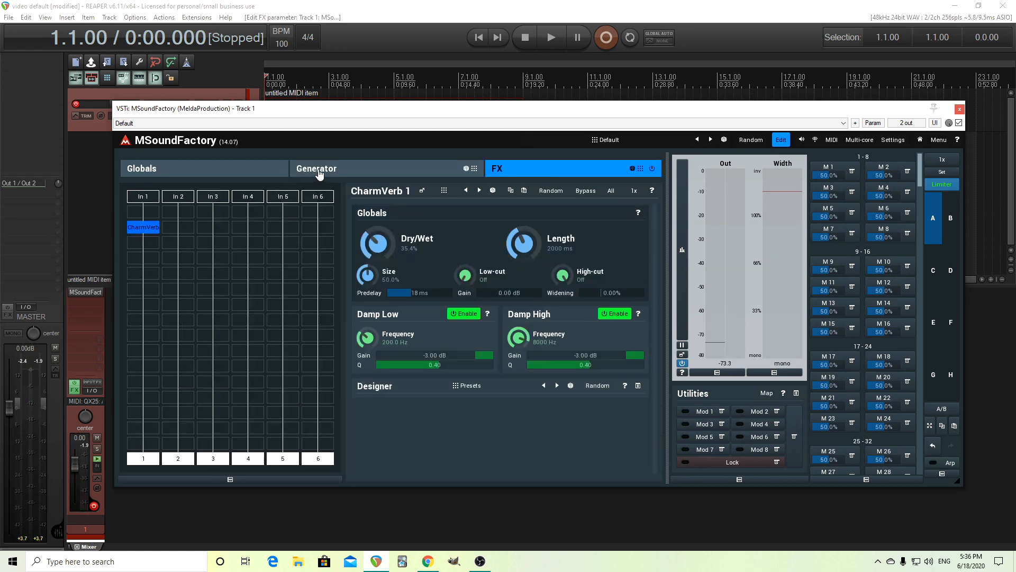
{"action": "left_click", "coordinate": [319, 174]}
{"action": "left_click", "coordinate": [627, 192]}
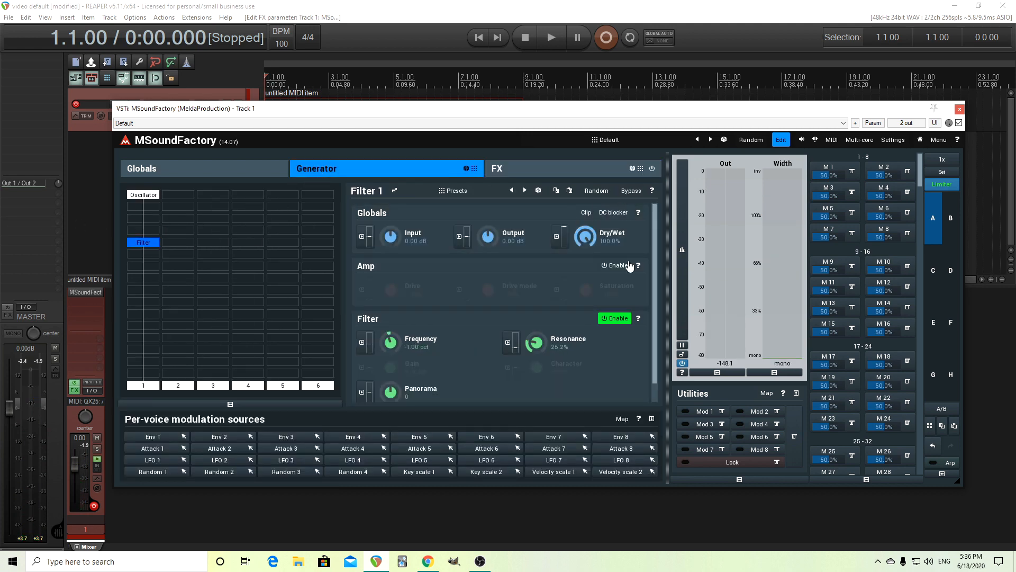
- Assign Attack 1 as the modulation source A for Filter 1's Frequency
{"action": "scroll", "coordinate": [656, 289], "scroll_direction": "down", "scroll_amount": 1}
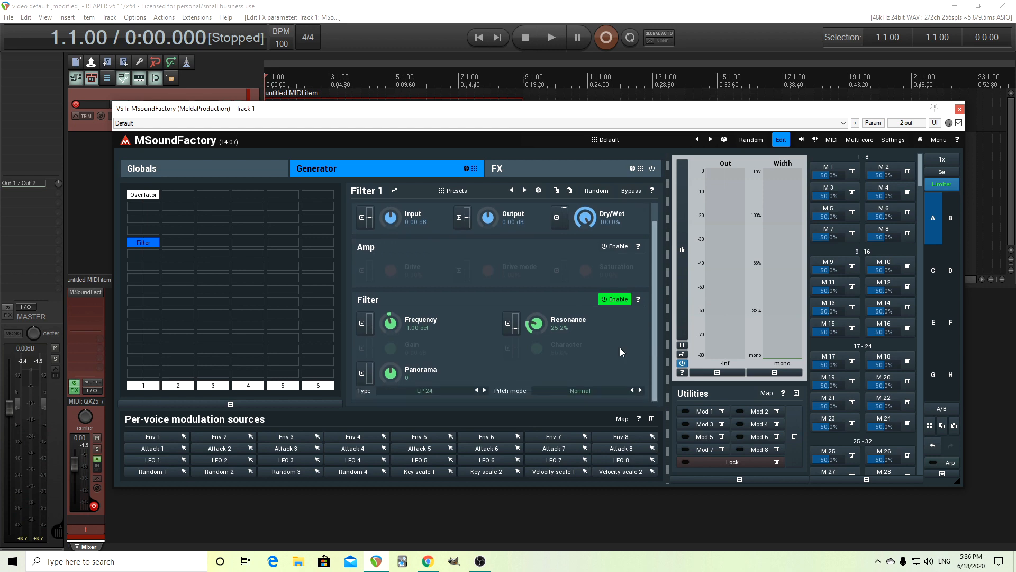
{"action": "left_click", "coordinate": [363, 325]}
{"action": "left_click", "coordinate": [661, 251]}
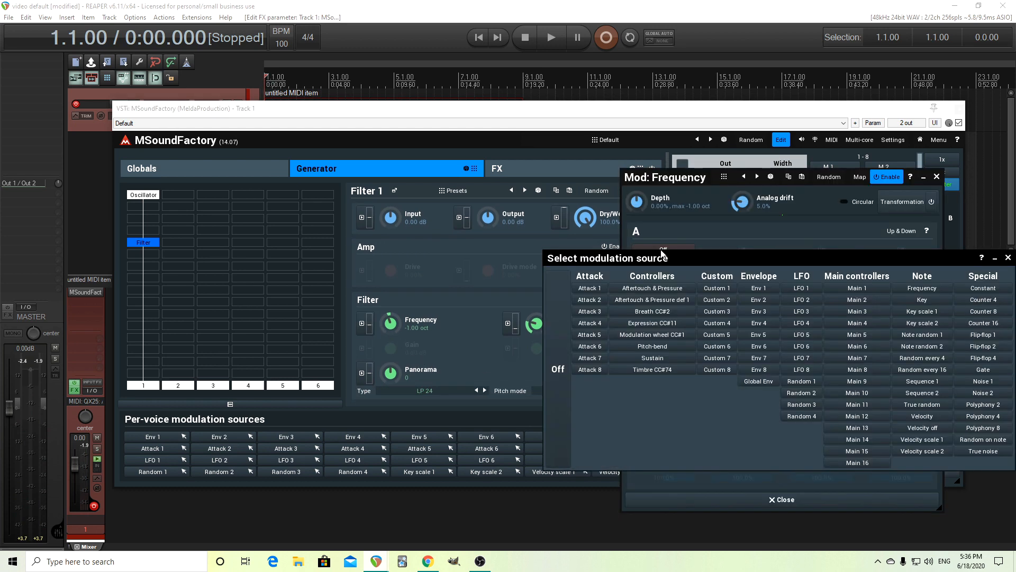
{"action": "left_click", "coordinate": [594, 287]}
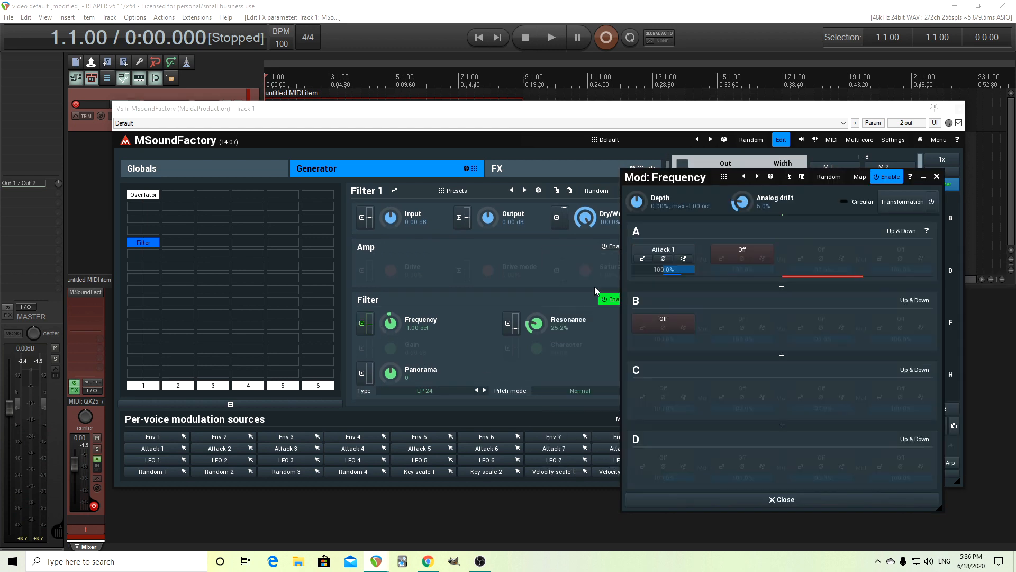
- Bend the Attack 1 envelope into a downward-sagging decay curve and close its editor
{"action": "left_click", "coordinate": [643, 259]}
{"action": "left_click_drag", "start_coordinate": [544, 353], "coordinate": [531, 407]}
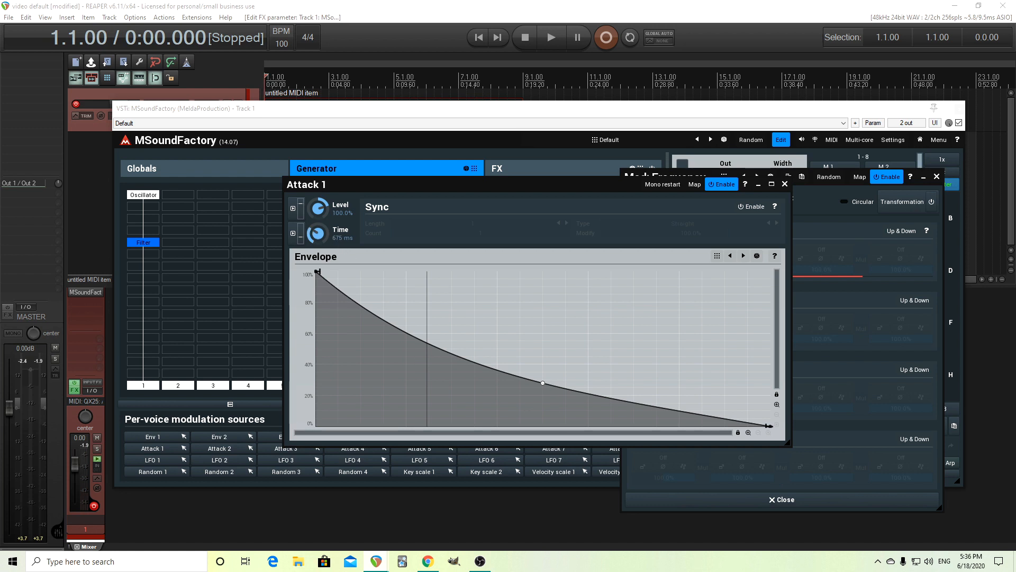
{"action": "left_click", "coordinate": [784, 184]}
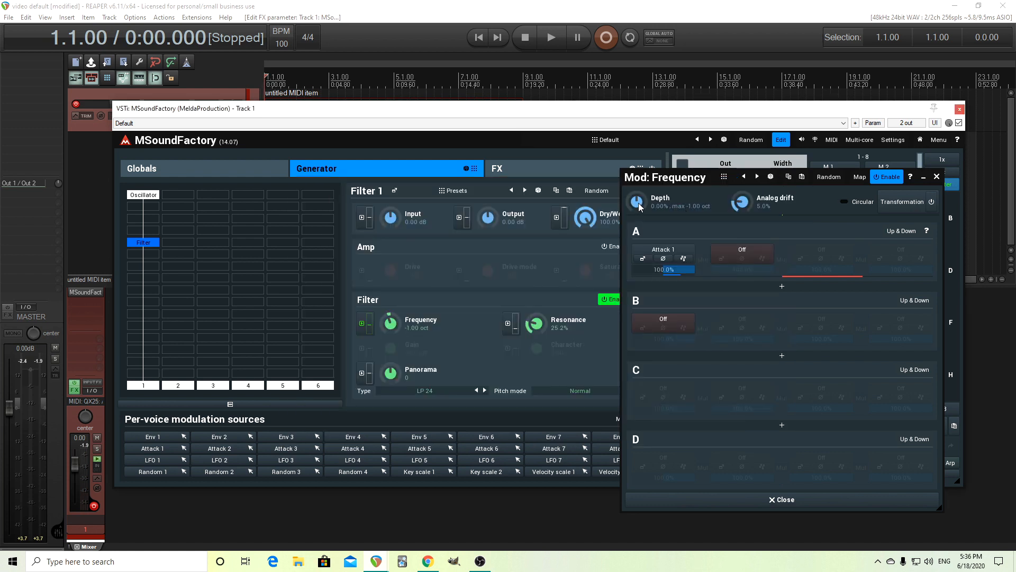
- Raise the filter frequency modulation depth to about 38.4% and close the modulator settings
{"action": "left_click_drag", "start_coordinate": [639, 203], "coordinate": [639, 190]}
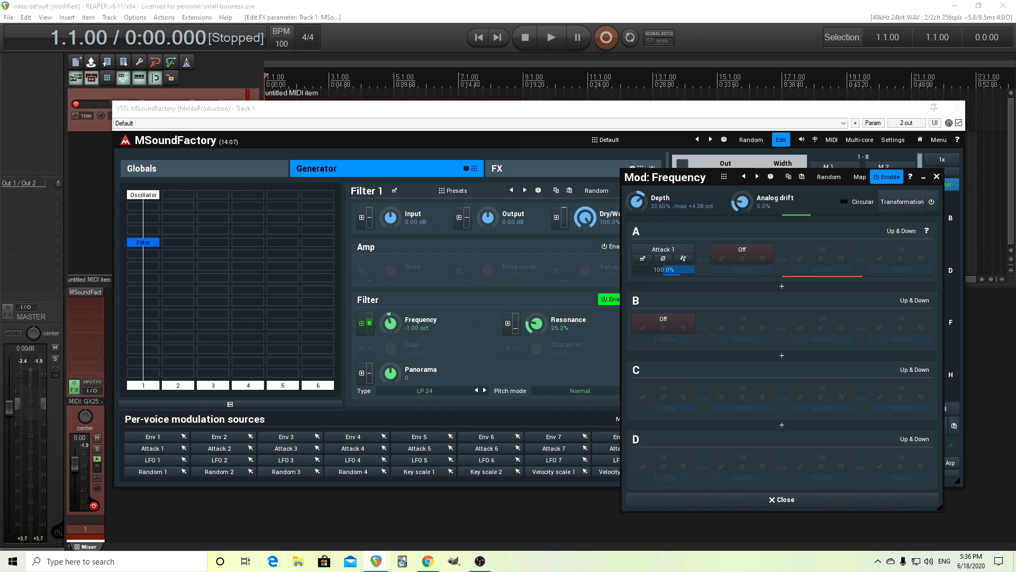
{"action": "left_click_drag", "start_coordinate": [637, 202], "coordinate": [638, 195]}
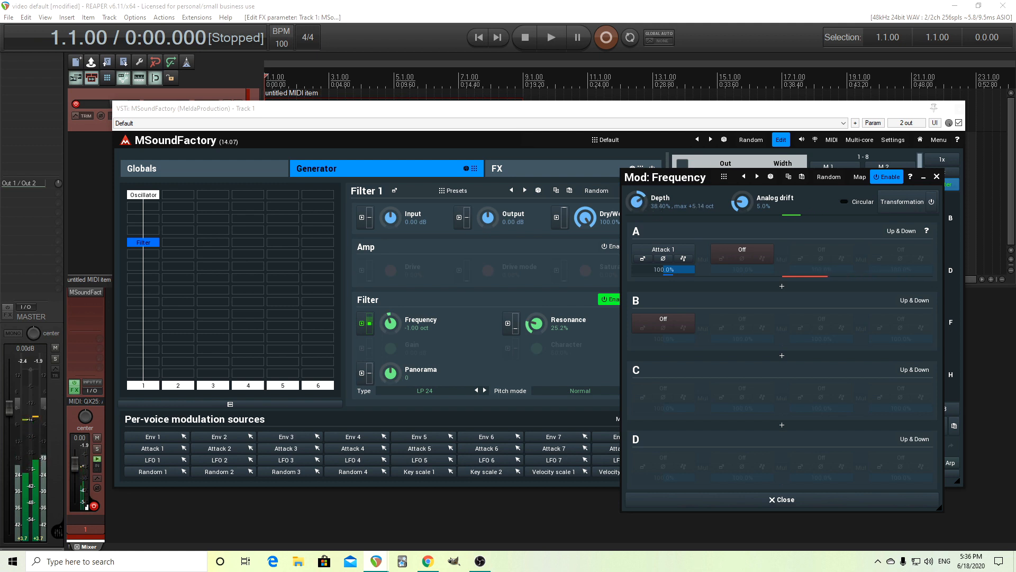
{"action": "left_click", "coordinate": [936, 176]}
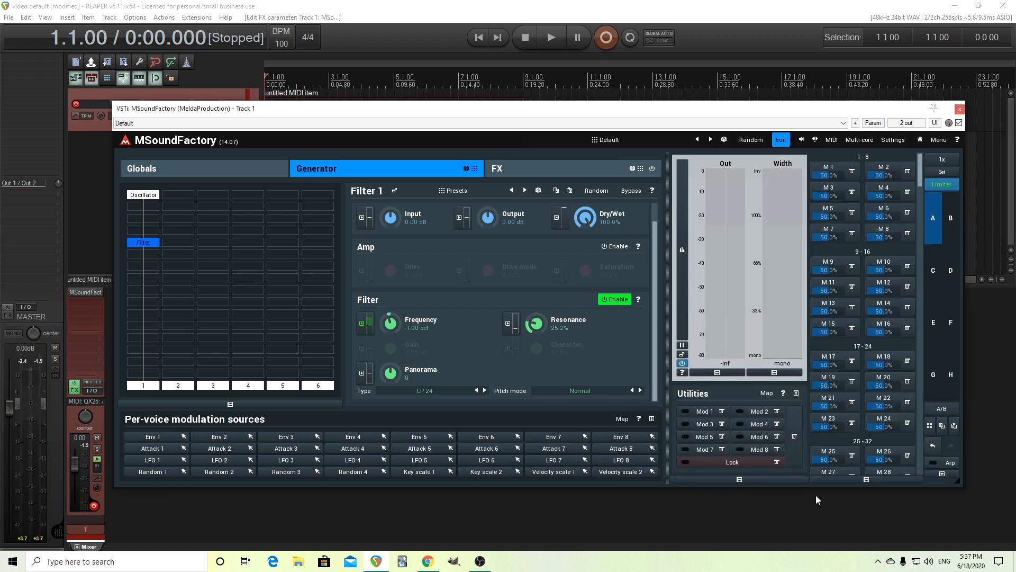
- Open the arpeggiator's settings and enable the arpeggiator
{"action": "left_click", "coordinate": [947, 463]}
{"action": "left_click_drag", "start_coordinate": [441, 108], "coordinate": [411, 65]}
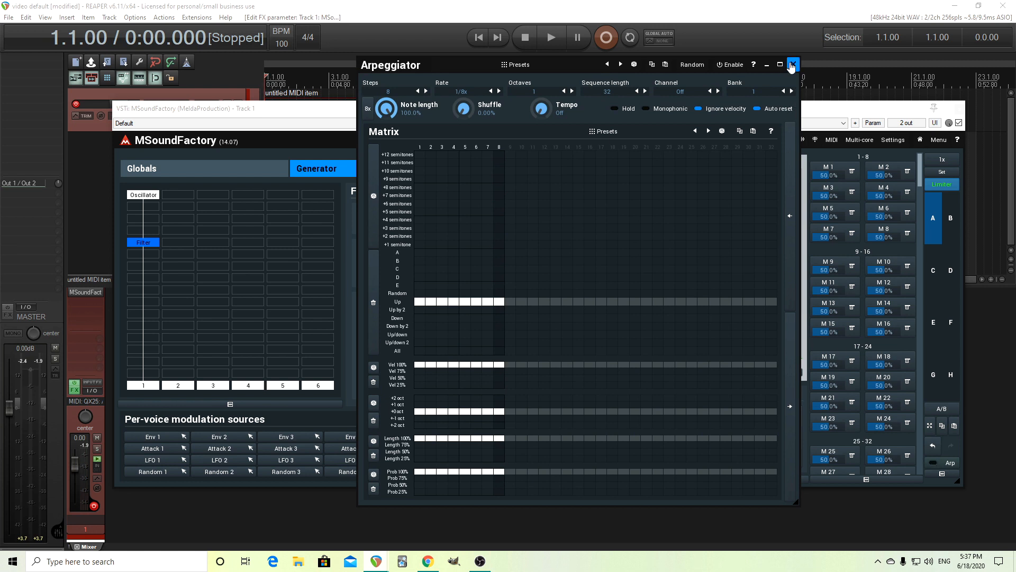
{"action": "left_click", "coordinate": [793, 64]}
{"action": "left_click", "coordinate": [933, 463]}
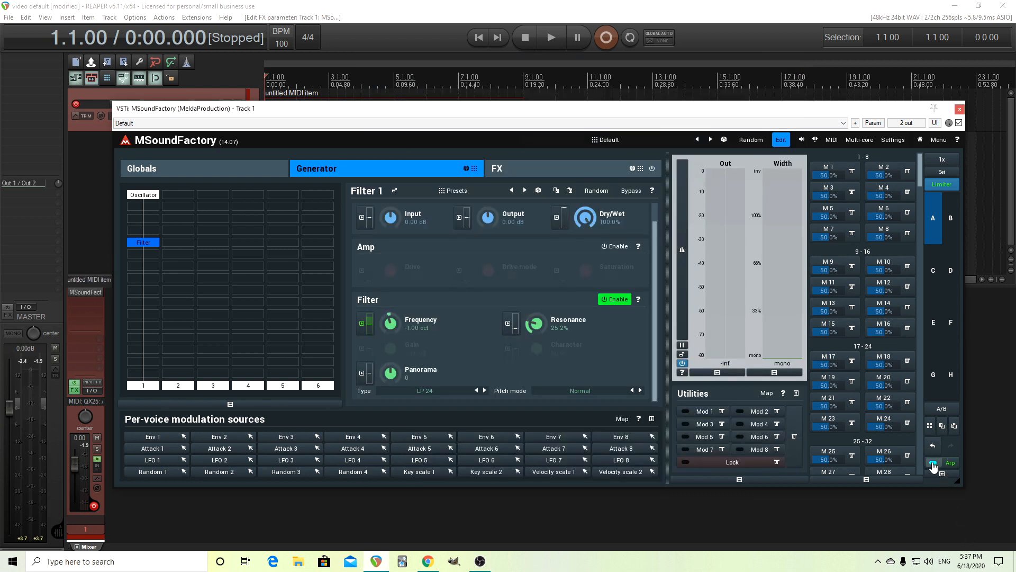
{"action": "left_click", "coordinate": [933, 462]}
{"action": "left_click", "coordinate": [950, 463]}
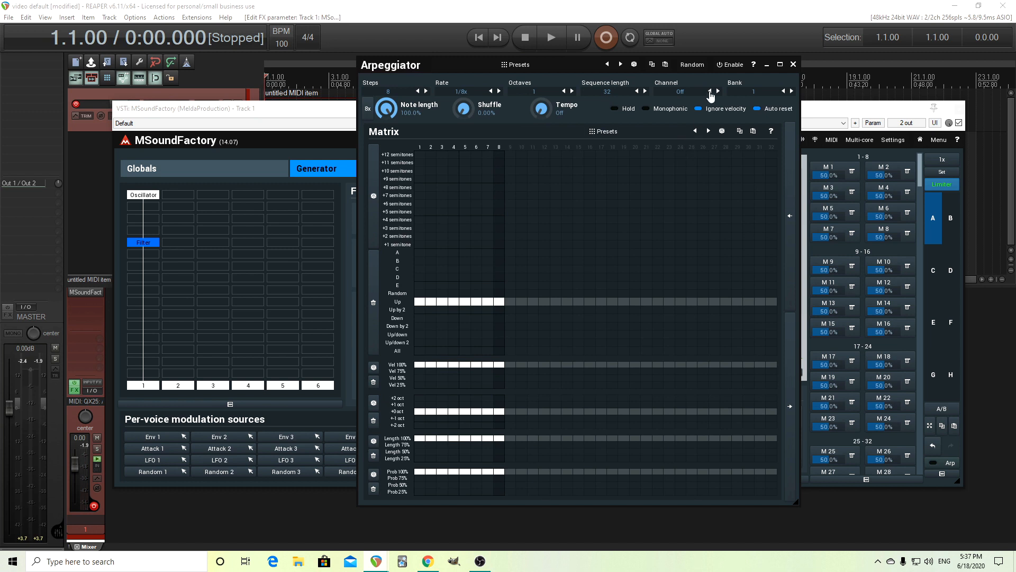
{"action": "left_click", "coordinate": [729, 65]}
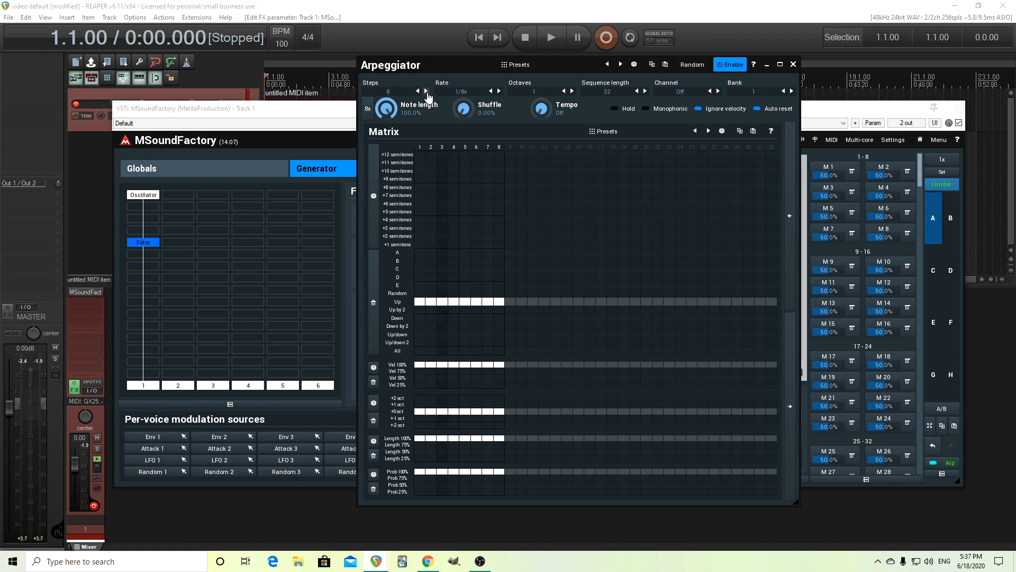
- Try a higher number of arpeggiator steps and return it to 8
{"action": "left_click", "coordinate": [427, 91]}
{"action": "left_click", "coordinate": [427, 91]}
{"action": "left_click", "coordinate": [427, 91]}
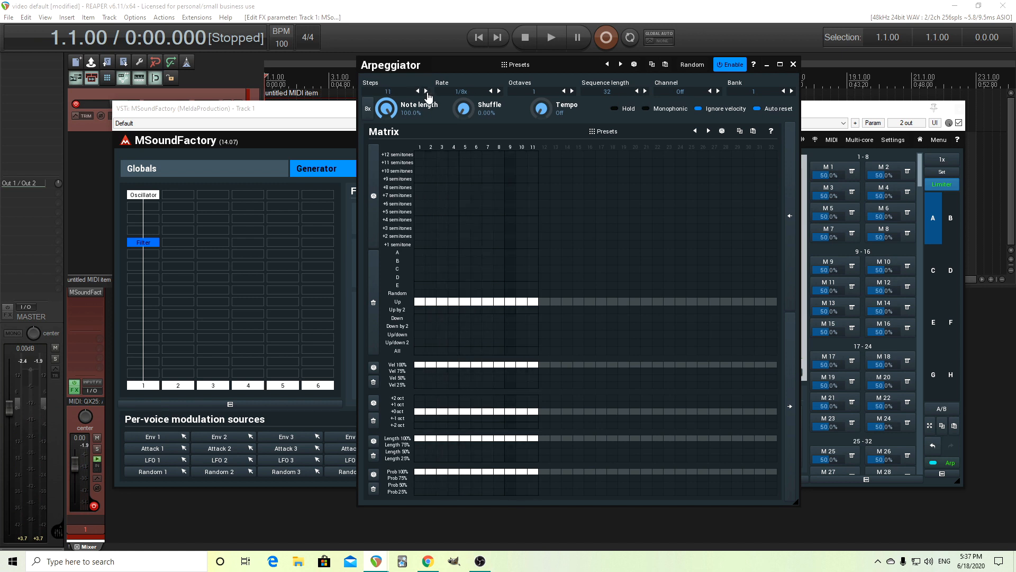
{"action": "left_click", "coordinate": [427, 91]}
{"action": "left_click", "coordinate": [419, 91]}
{"action": "left_click", "coordinate": [418, 92]}
{"action": "left_click", "coordinate": [418, 92]}
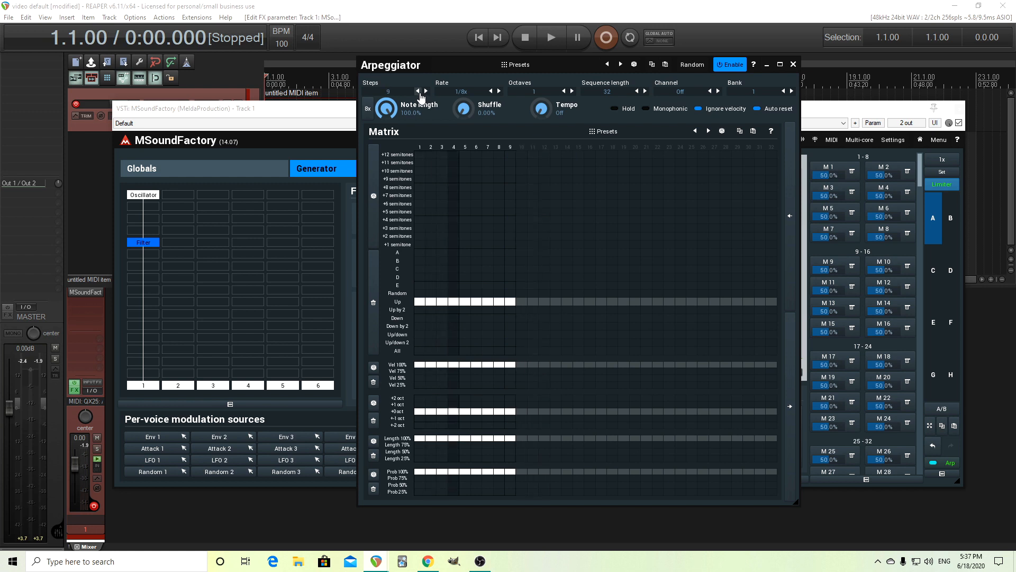
{"action": "left_click", "coordinate": [418, 91]}
- Set the arpeggiator's rate to 1/16x and its octaves to 2
{"action": "left_click", "coordinate": [499, 92]}
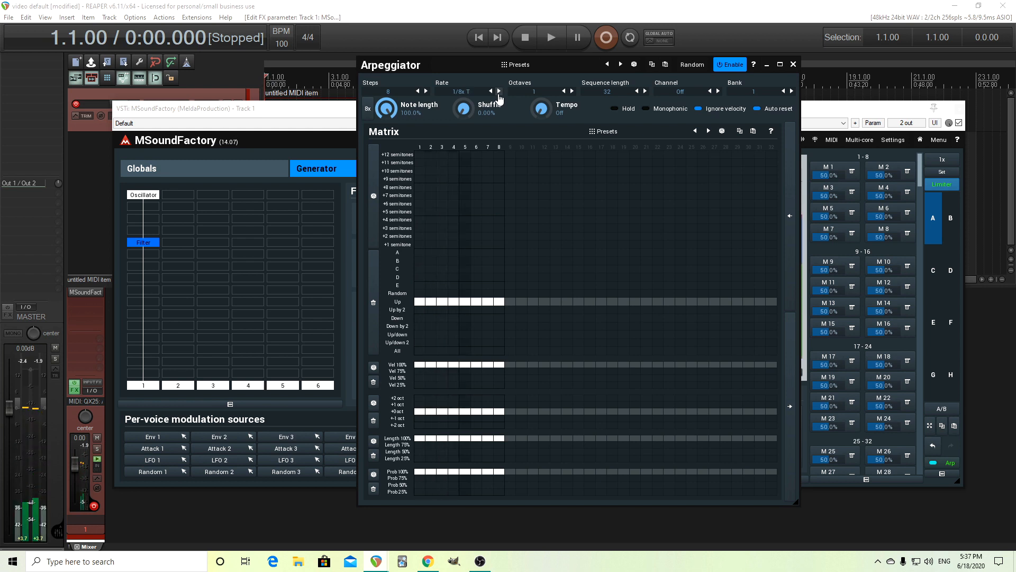
{"action": "left_click", "coordinate": [498, 92]}
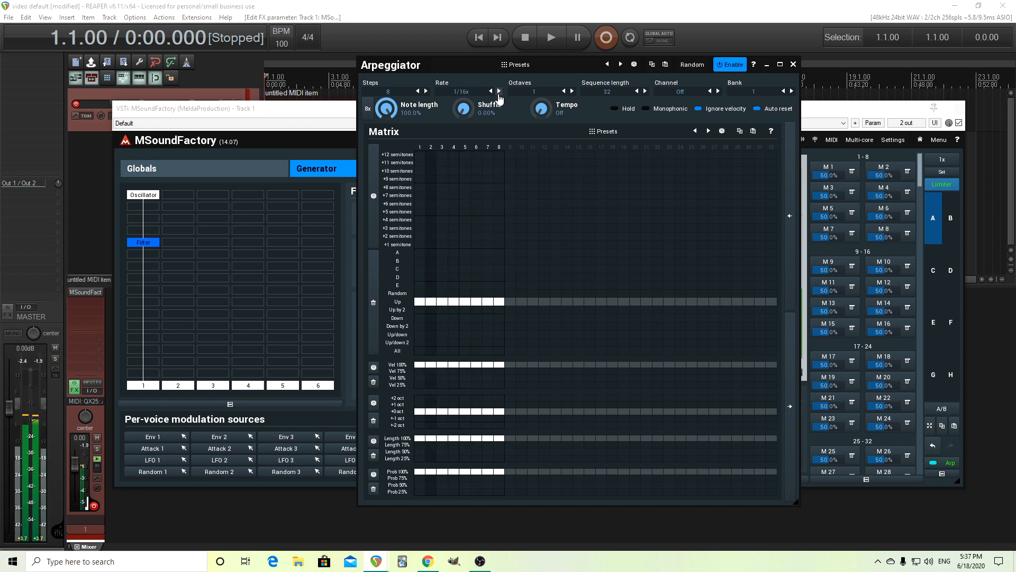
{"action": "left_click", "coordinate": [491, 92]}
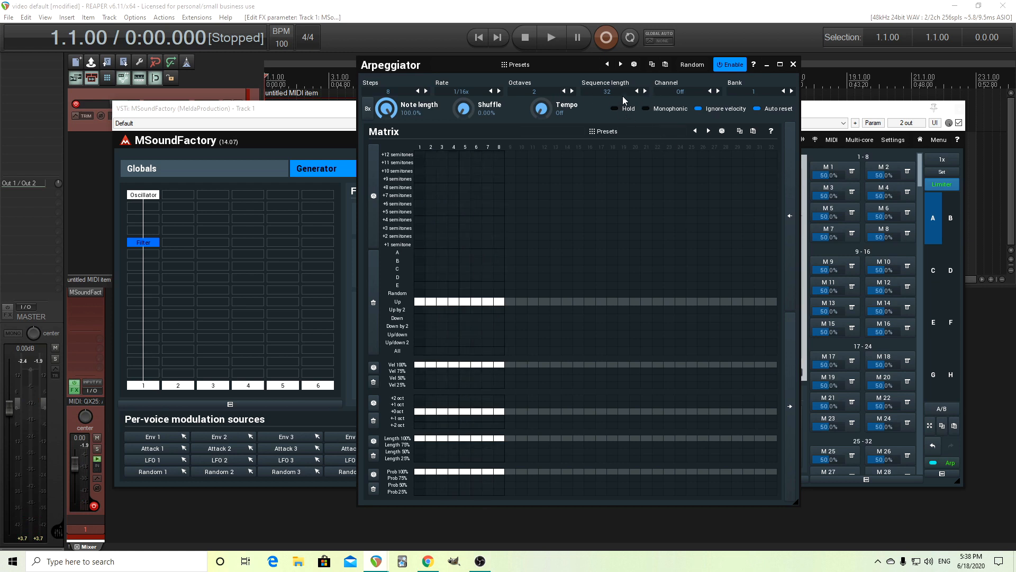
{"action": "left_click", "coordinate": [644, 91]}
{"action": "left_click", "coordinate": [476, 93]}
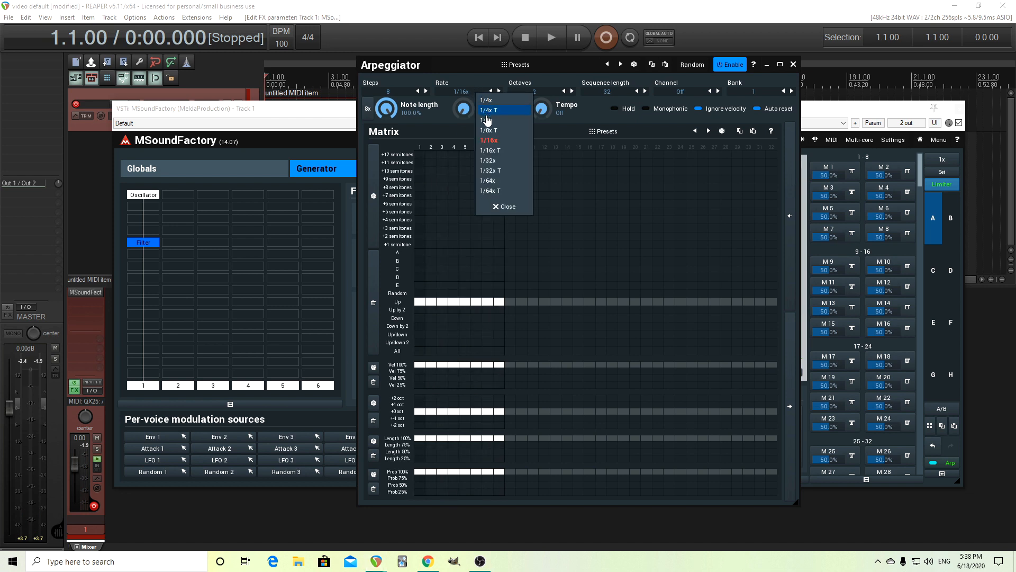
{"action": "left_click", "coordinate": [485, 146]}
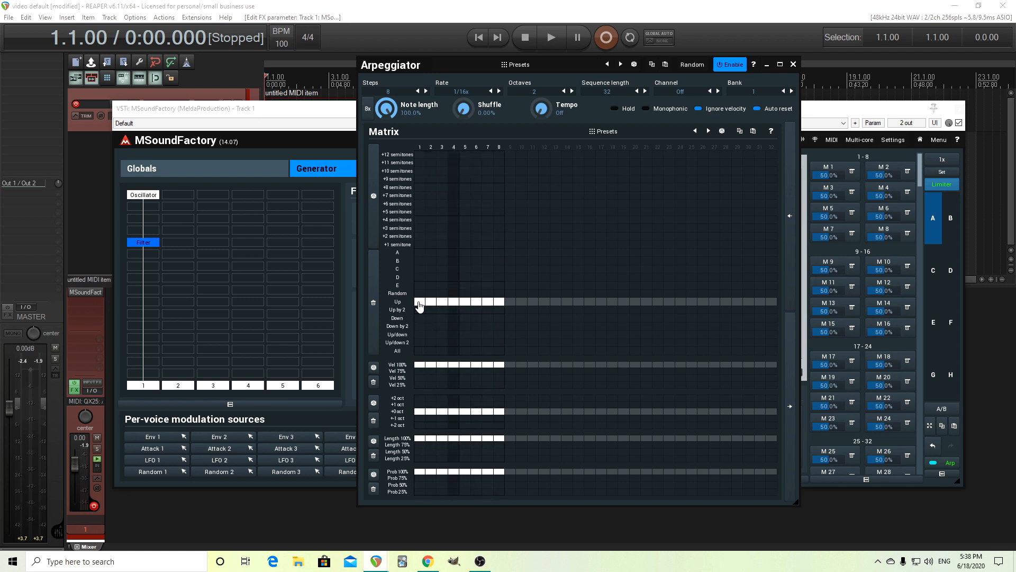
- Replace the Up notes on steps 1 to 8 of the arpeggiator matrix with Up by 2
{"action": "left_click_drag", "start_coordinate": [431, 303], "coordinate": [500, 304]}
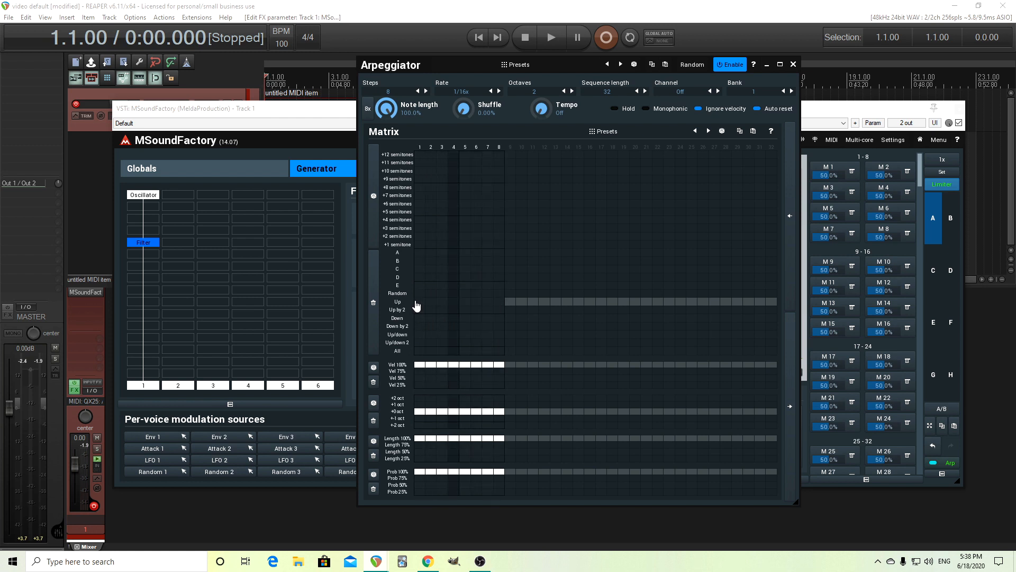
{"action": "mouse_move", "coordinate": [418, 314]}
{"action": "left_mouse_down"}
{"action": "mouse_move", "coordinate": [495, 315]}
{"action": "mouse_move", "coordinate": [510, 302]}
{"action": "left_mouse_up"}
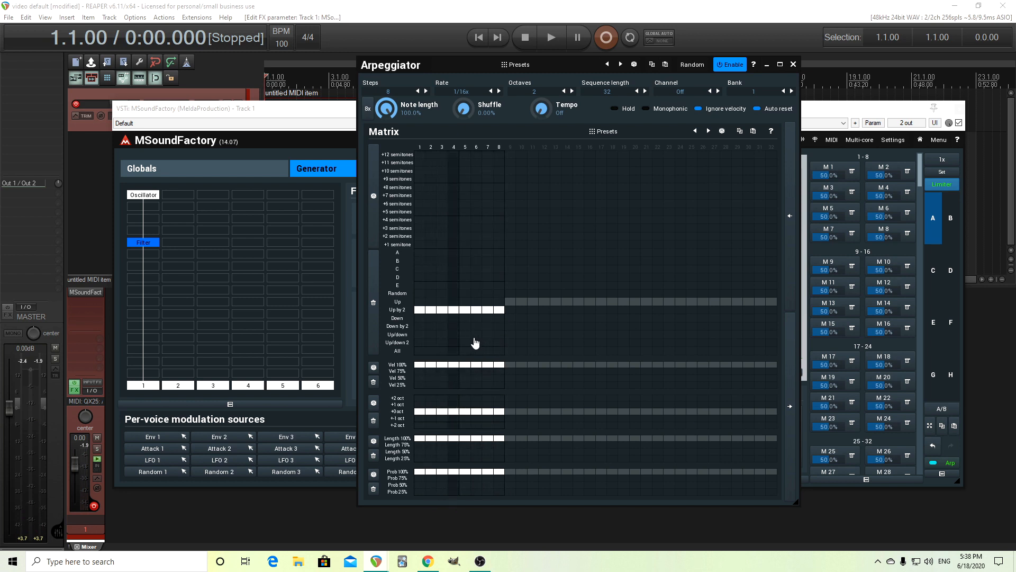
- Clear the Up by 2 notes from steps 1 to 8 of the matrix
{"action": "left_click", "coordinate": [419, 312]}
{"action": "left_click", "coordinate": [431, 311]}
{"action": "left_click", "coordinate": [442, 311]}
{"action": "left_click", "coordinate": [453, 311]}
{"action": "left_click", "coordinate": [465, 311]}
{"action": "left_click", "coordinate": [476, 311]}
{"action": "left_click", "coordinate": [488, 311]}
{"action": "left_click", "coordinate": [500, 312]}
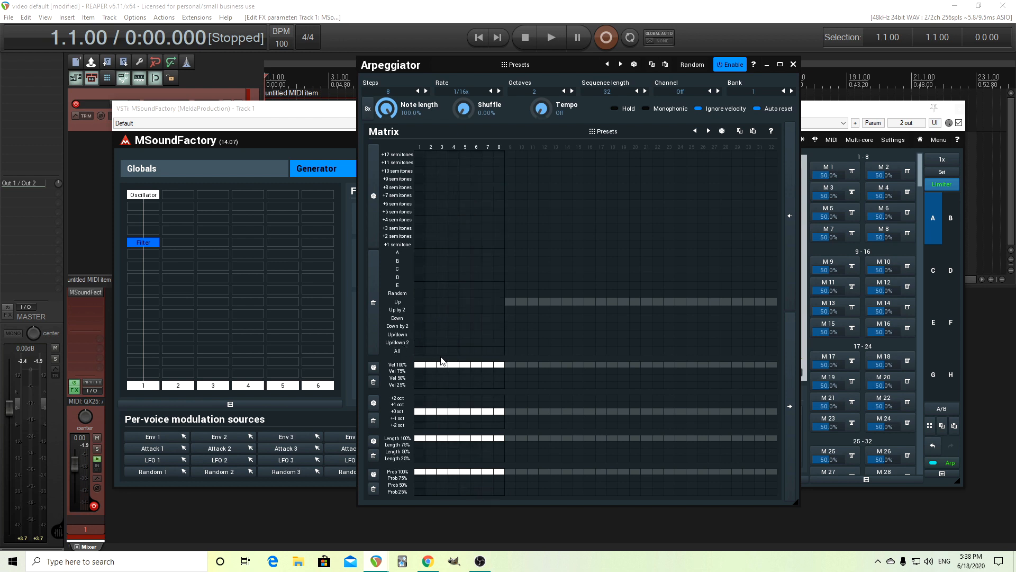
- Fill steps 1 to 8 of the matrix with Up/down 2 notes
{"action": "left_click", "coordinate": [420, 342]}
{"action": "left_click", "coordinate": [431, 343]}
{"action": "left_click", "coordinate": [442, 343]}
{"action": "left_click", "coordinate": [453, 342]}
{"action": "left_click", "coordinate": [466, 343]}
{"action": "left_click", "coordinate": [476, 342]}
{"action": "left_click", "coordinate": [488, 342]}
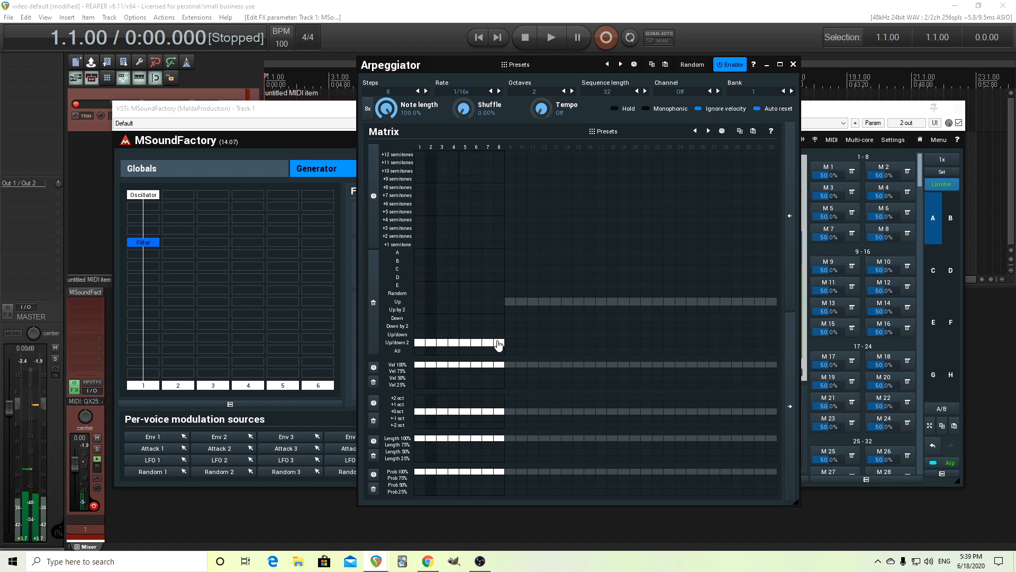
{"action": "left_click", "coordinate": [499, 342]}
- Clear the Up/down 2 notes and fill steps 1 to 8 with Up notes again
{"action": "left_click_drag", "start_coordinate": [487, 349], "coordinate": [421, 349]}
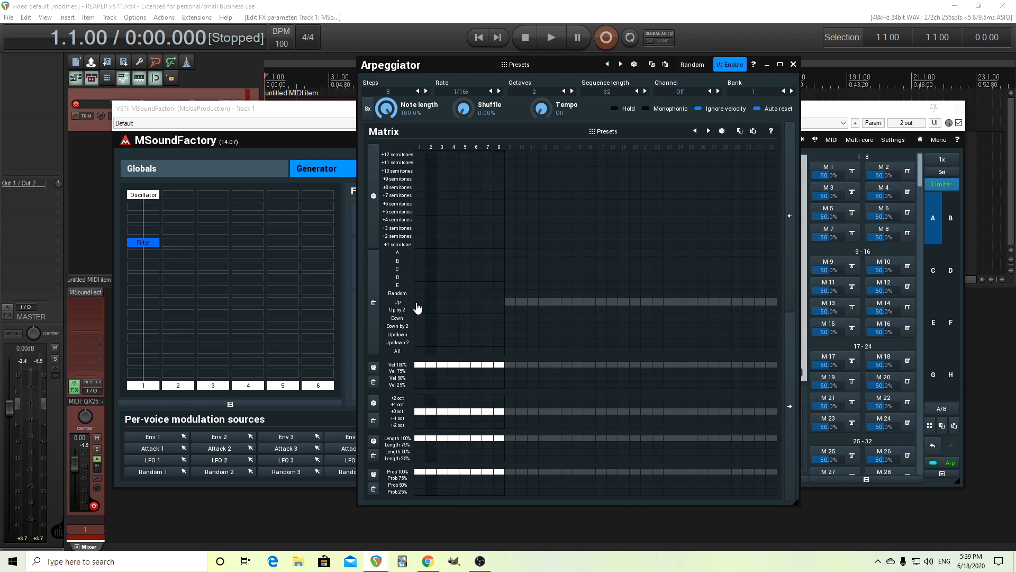
{"action": "left_click_drag", "start_coordinate": [420, 303], "coordinate": [502, 302]}
- Set the velocities of arpeggiator steps 2, 3 and 4 to 50%, 25% and 50%, removing their 100% entries
{"action": "left_click", "coordinate": [431, 378]}
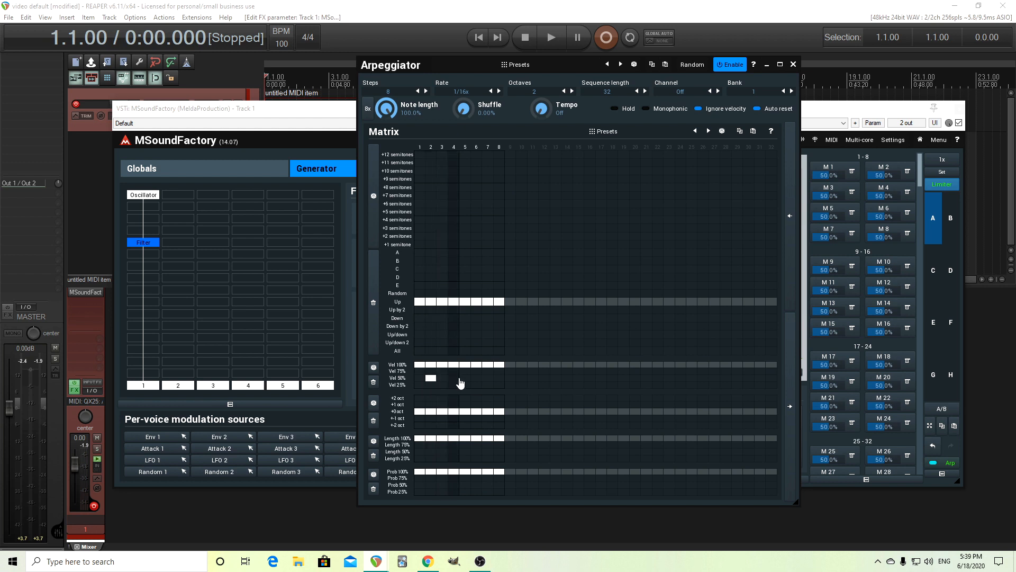
{"action": "left_click", "coordinate": [453, 377]}
{"action": "left_click", "coordinate": [431, 370]}
{"action": "left_click", "coordinate": [432, 372]}
{"action": "left_click", "coordinate": [431, 365]}
{"action": "left_click", "coordinate": [443, 365]}
{"action": "left_click", "coordinate": [453, 365]}
{"action": "left_click", "coordinate": [442, 371]}
{"action": "left_click", "coordinate": [443, 384]}
- Set the velocities of steps 5 to 8 to 25%, 75%, 50% and 25%, and add a 100% velocity on step 2
{"action": "left_click", "coordinate": [464, 385]}
{"action": "left_click", "coordinate": [476, 371]}
{"action": "left_click", "coordinate": [476, 385]}
{"action": "left_click", "coordinate": [476, 385]}
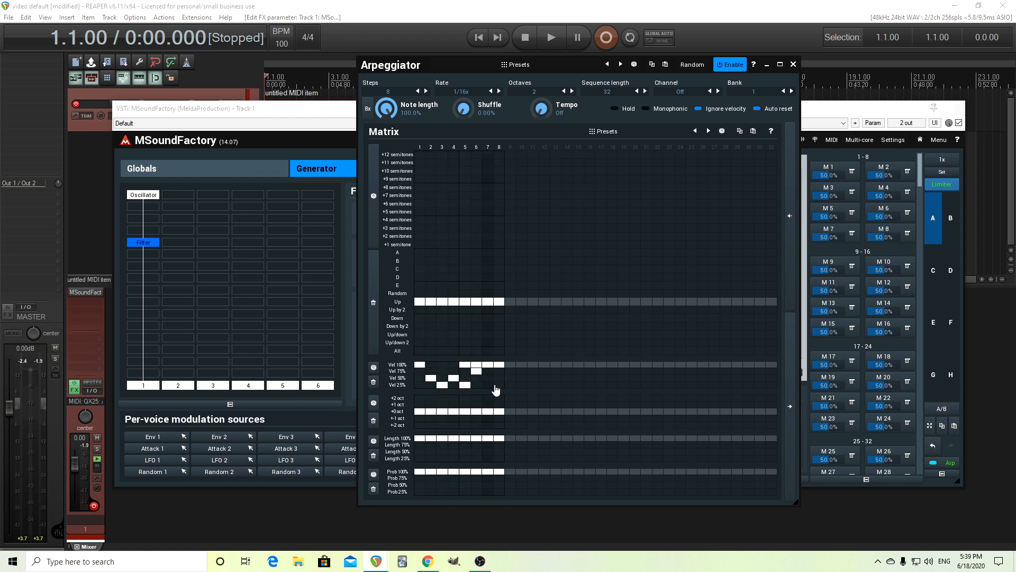
{"action": "left_click", "coordinate": [499, 385]}
{"action": "left_click", "coordinate": [498, 365]}
{"action": "left_click", "coordinate": [489, 365]}
{"action": "left_click", "coordinate": [465, 365]}
{"action": "left_click", "coordinate": [488, 378]}
{"action": "left_click", "coordinate": [477, 364]}
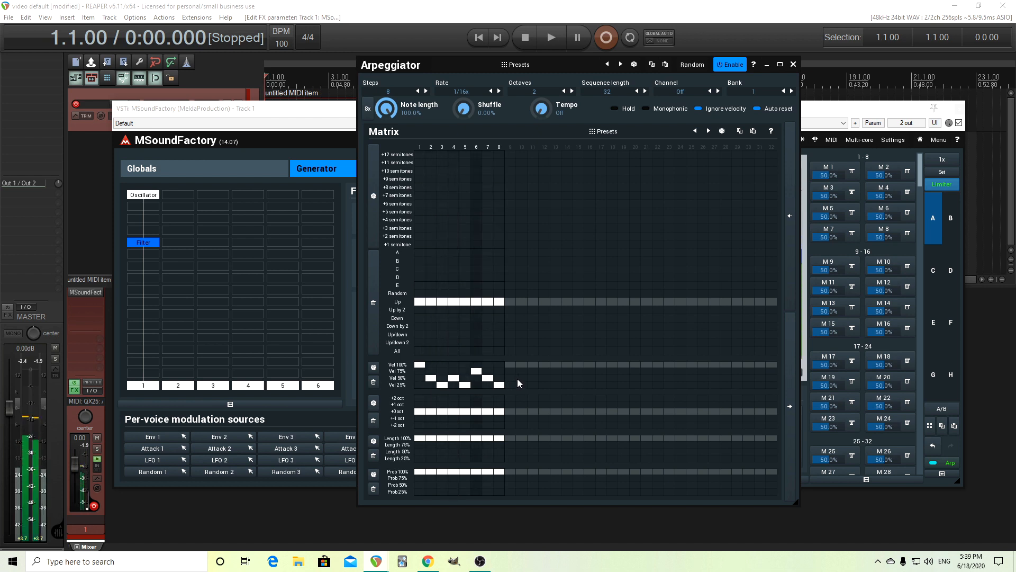
{"action": "left_click", "coordinate": [431, 365]}
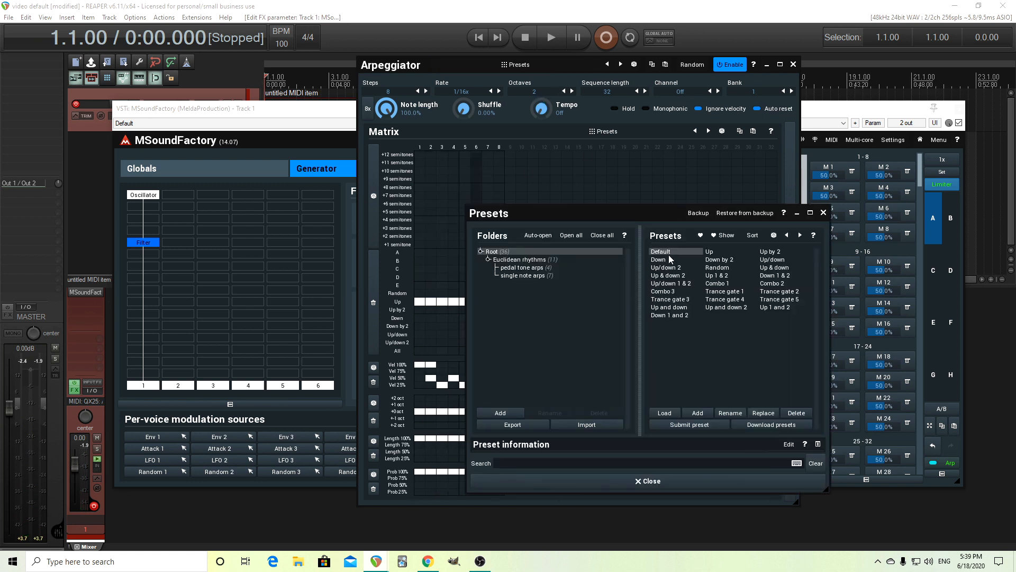
- Load the Default arpeggiator preset and close the preset browser
{"action": "left_click", "coordinate": [666, 253]}
{"action": "left_click", "coordinate": [630, 482]}
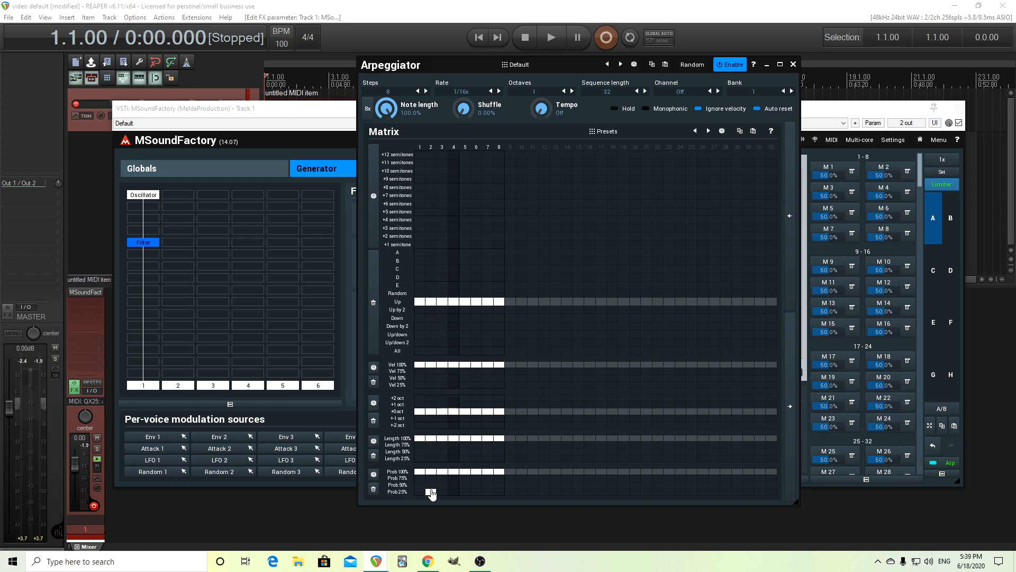
- Lower the note probability to 25% on steps 2 and 7 and to 50% on steps 3 and 6
{"action": "left_click", "coordinate": [433, 472]}
{"action": "left_click", "coordinate": [443, 485]}
{"action": "left_click", "coordinate": [476, 485]}
{"action": "left_click", "coordinate": [487, 492]}
- Load the 3:8(up) arpeggiator preset from the pedal tone arps folder and close the preset browser
{"action": "left_click", "coordinate": [531, 65]}
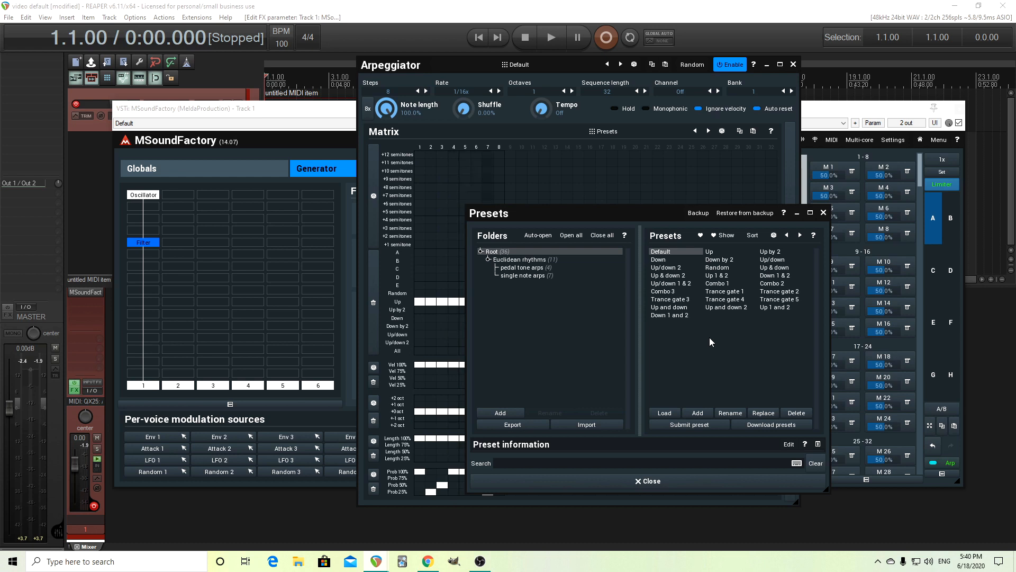
{"action": "left_click", "coordinate": [545, 270]}
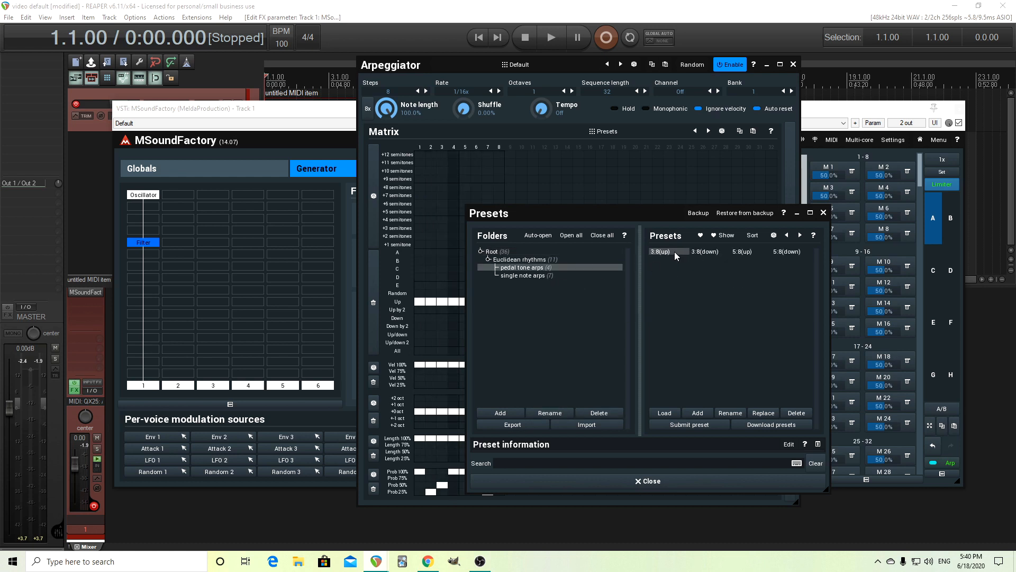
{"action": "left_click", "coordinate": [661, 252]}
{"action": "left_click", "coordinate": [635, 481]}
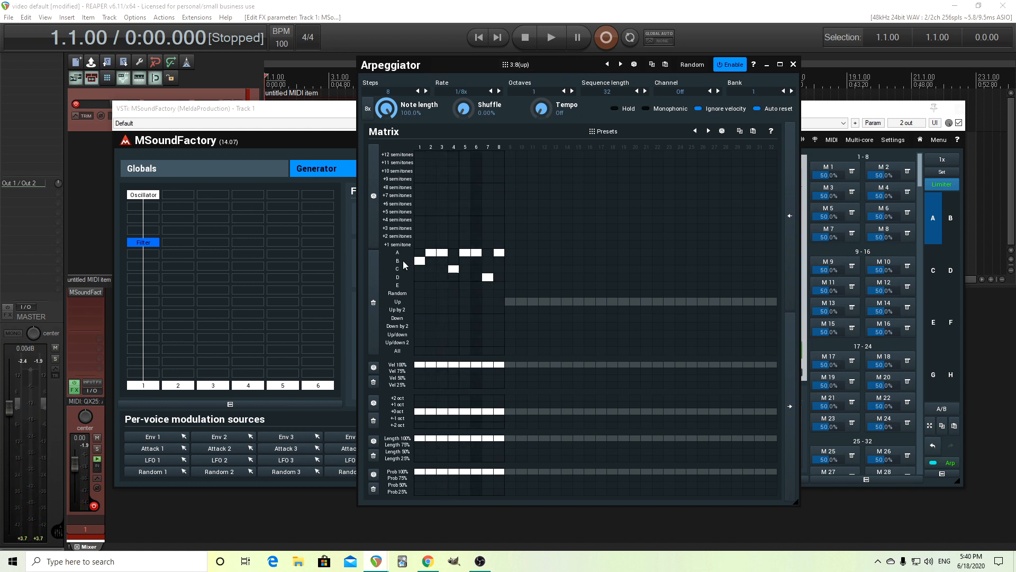
- Reload the Default arpeggiator preset from the Root folder and close the preset browser
{"action": "left_click", "coordinate": [550, 68]}
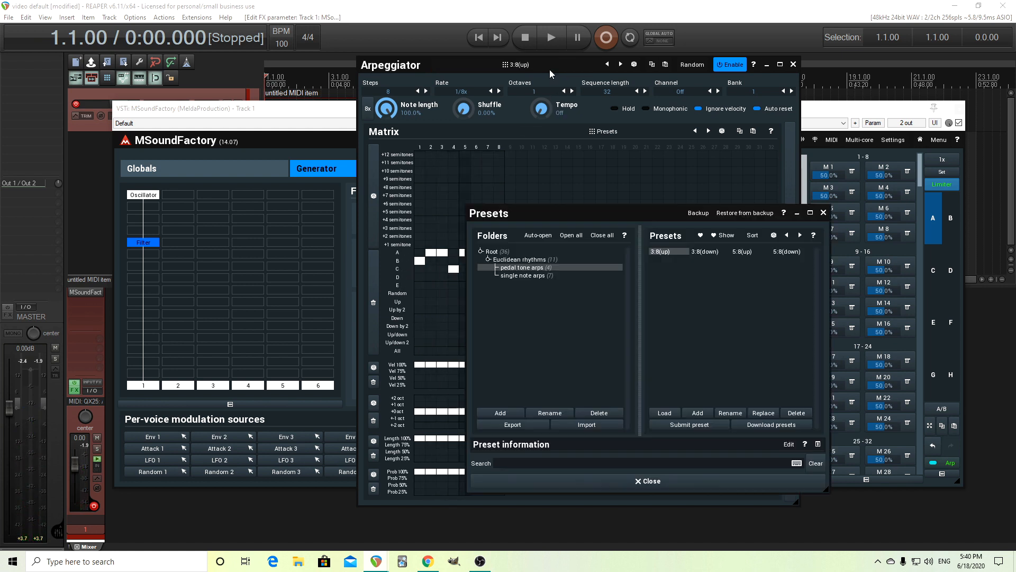
{"action": "left_click", "coordinate": [492, 252]}
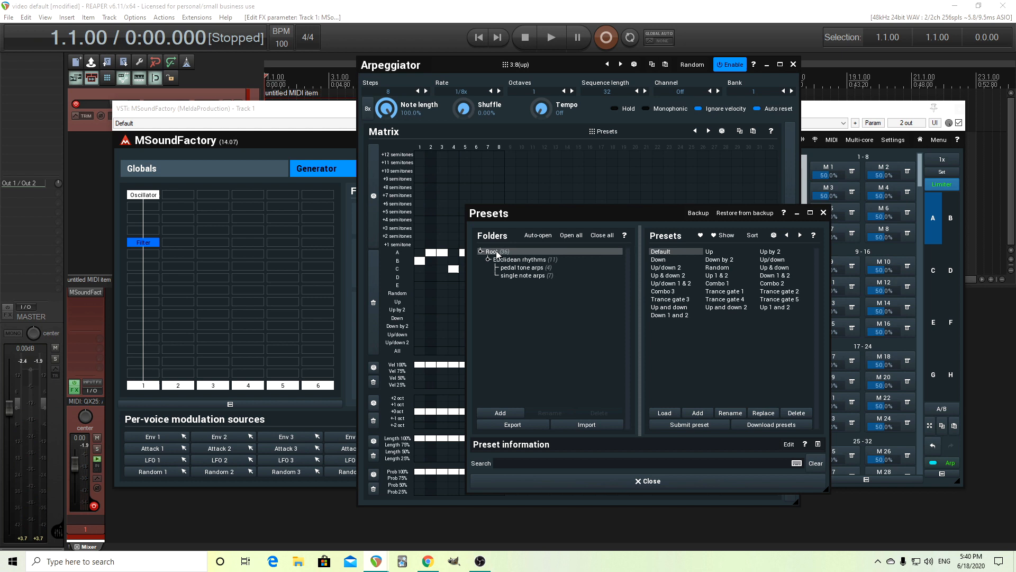
{"action": "left_click", "coordinate": [661, 253]}
{"action": "left_click", "coordinate": [651, 481]}
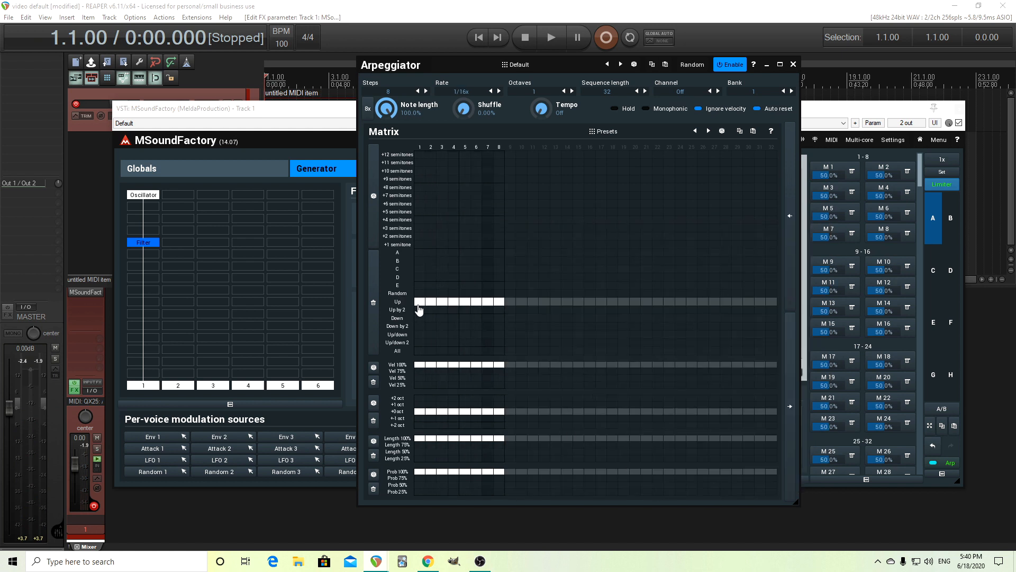
- Clear the Up entries from arpeggiator steps 1 to 8 in the matrix
{"action": "left_click", "coordinate": [431, 305]}
{"action": "left_click", "coordinate": [454, 305]}
{"action": "left_click", "coordinate": [466, 305]}
{"action": "left_click", "coordinate": [477, 305]}
{"action": "left_click", "coordinate": [488, 305]}
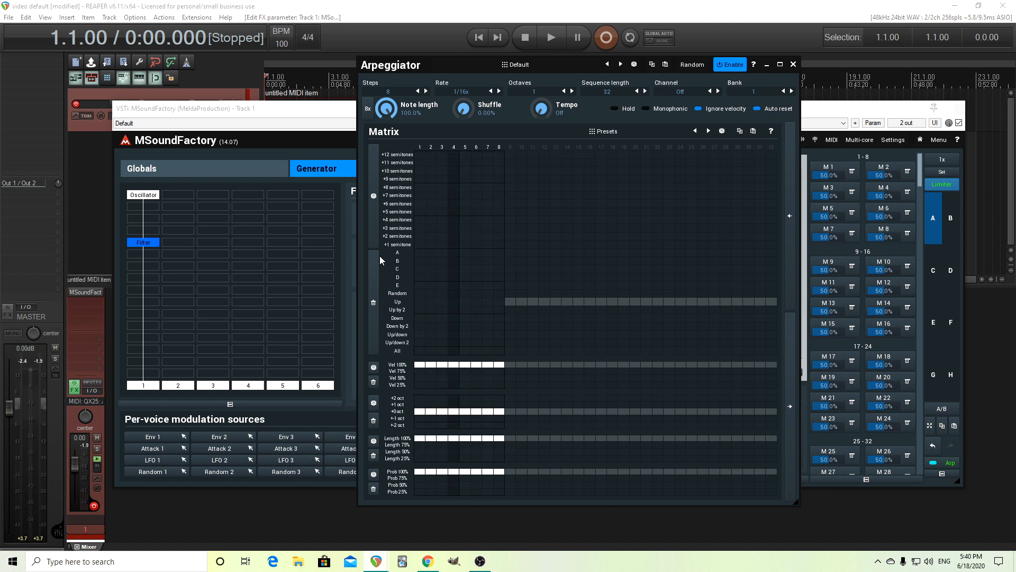
- Assign note A to steps 1, 2, 3 and 4 of the matrix
{"action": "left_click", "coordinate": [420, 252]}
{"action": "left_click", "coordinate": [430, 252]}
{"action": "left_click", "coordinate": [442, 252]}
{"action": "left_click", "coordinate": [453, 253]}
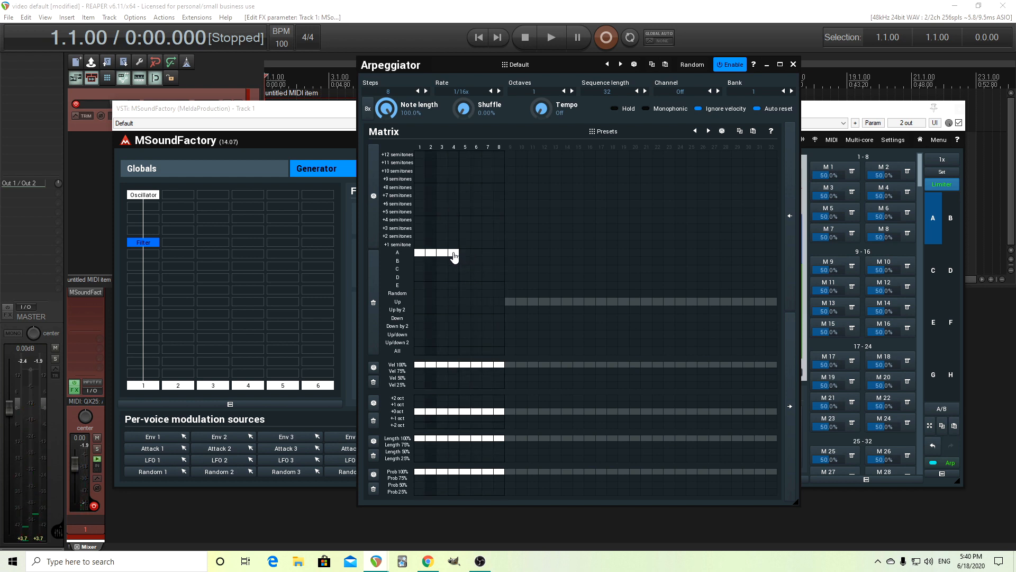
- Replace note A with note B on step 3 and with note C on step 4
{"action": "left_click", "coordinate": [455, 255]}
{"action": "left_click", "coordinate": [442, 255]}
{"action": "left_click", "coordinate": [442, 261]}
{"action": "left_click", "coordinate": [454, 268]}
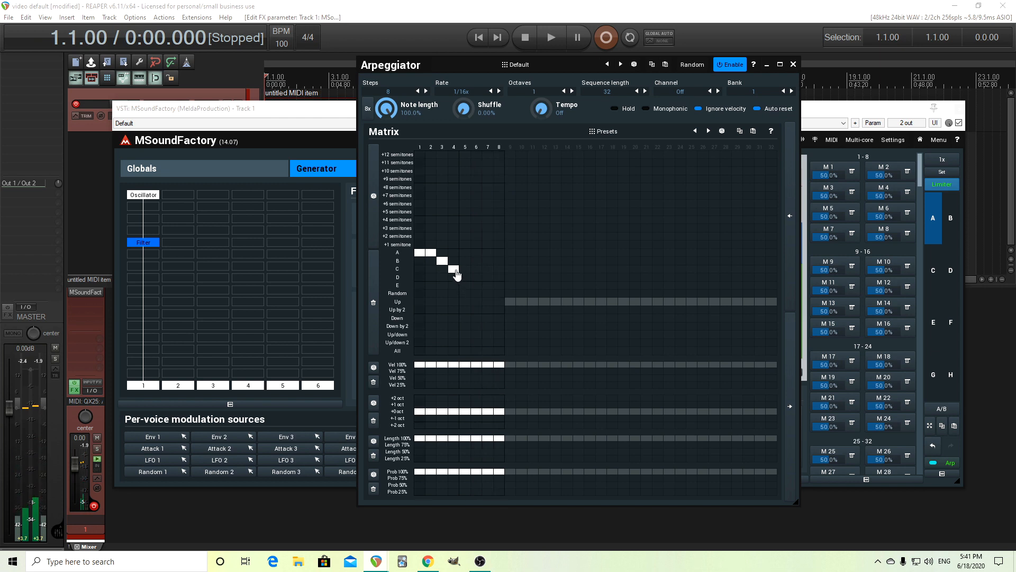
- Remove the A, B and C note entries from steps 1 to 4
{"action": "left_click", "coordinate": [453, 269]}
{"action": "left_click", "coordinate": [442, 261]}
{"action": "left_click", "coordinate": [434, 253]}
{"action": "left_click", "coordinate": [422, 253]}
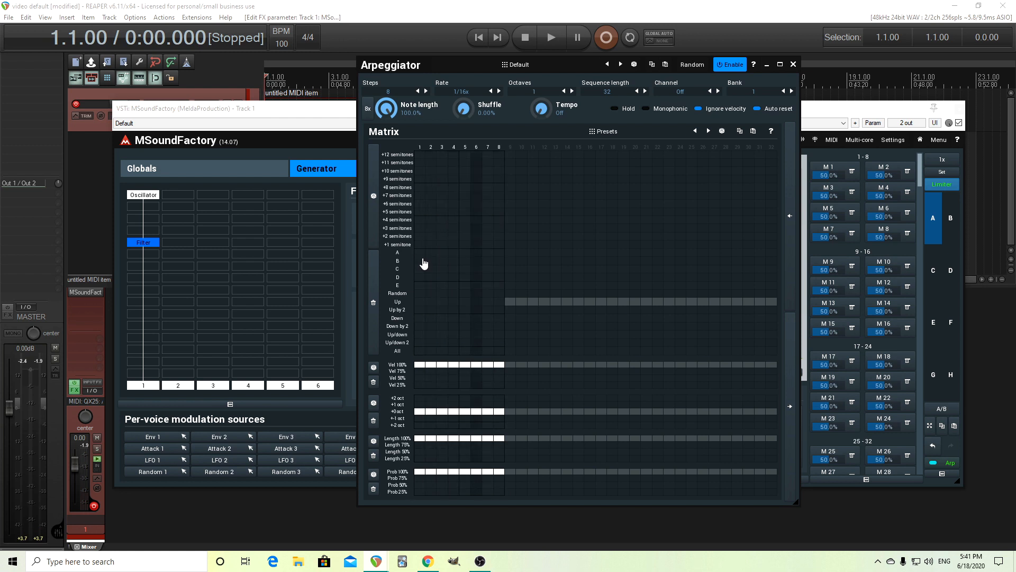
- Assign note pairs A+C to steps 1, 3 and 6, B+D to 2 and 5, A+B to 4, B+C to 7, A+D to 8
{"action": "left_click", "coordinate": [420, 253]}
{"action": "left_click", "coordinate": [419, 269]}
{"action": "left_click", "coordinate": [431, 260]}
{"action": "left_click", "coordinate": [430, 277]}
{"action": "left_click", "coordinate": [441, 252]}
{"action": "left_click", "coordinate": [454, 261]}
{"action": "left_click", "coordinate": [453, 253]}
{"action": "left_click", "coordinate": [464, 260]}
{"action": "left_click", "coordinate": [464, 276]}
{"action": "left_click", "coordinate": [476, 268]}
{"action": "left_click", "coordinate": [477, 253]}
{"action": "left_click", "coordinate": [488, 261]}
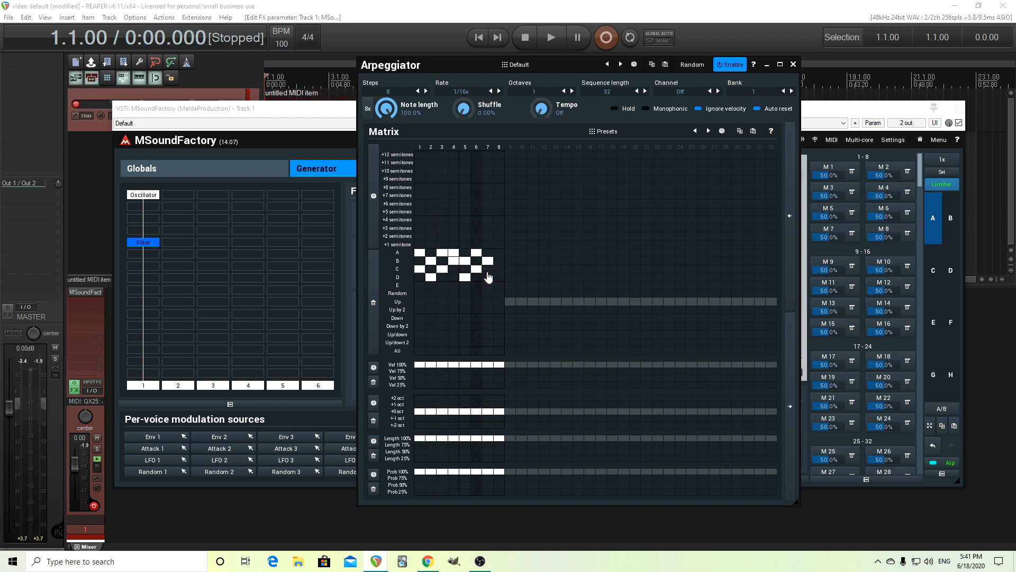
{"action": "left_click", "coordinate": [499, 252]}
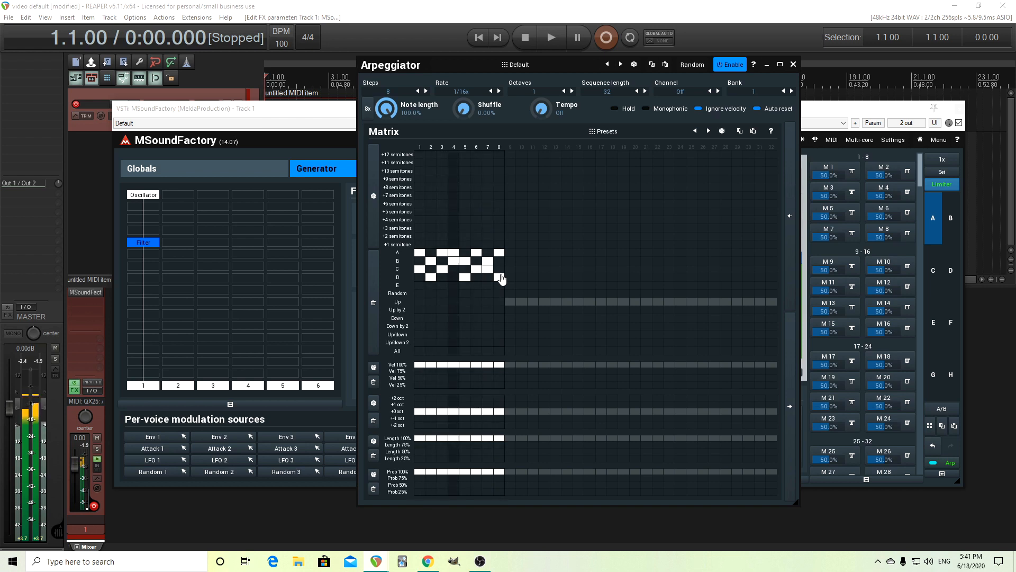
- Remove note C from step 1 and both notes from steps 2 and 3
{"action": "left_click", "coordinate": [422, 270]}
{"action": "left_click", "coordinate": [430, 261]}
{"action": "left_click", "coordinate": [431, 277]}
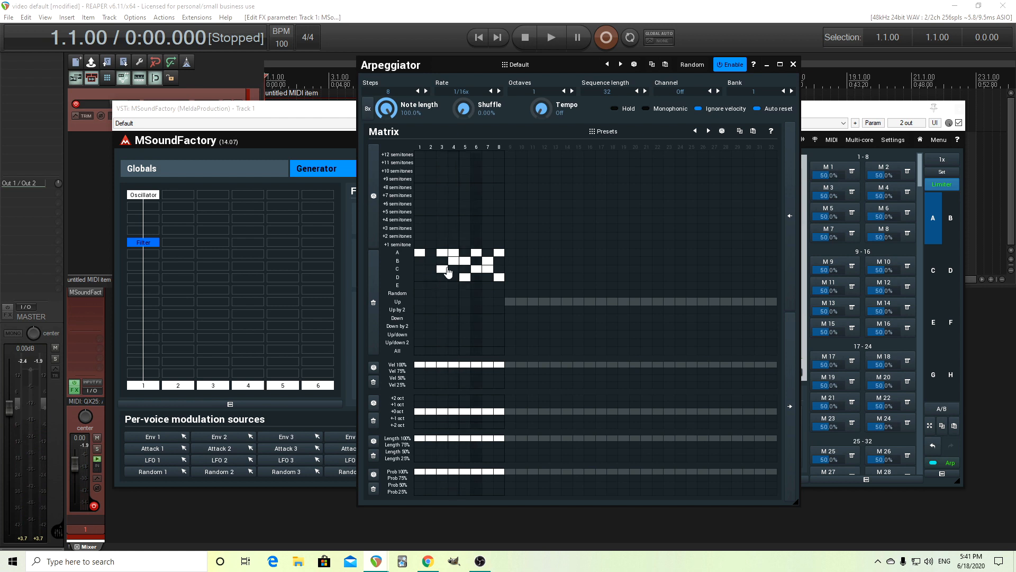
{"action": "left_click", "coordinate": [444, 270]}
{"action": "left_click", "coordinate": [443, 252]}
{"action": "left_click", "coordinate": [453, 261]}
- Reset the note pattern by loading the Default arpeggiator preset, and close the preset browser
{"action": "left_click", "coordinate": [566, 68]}
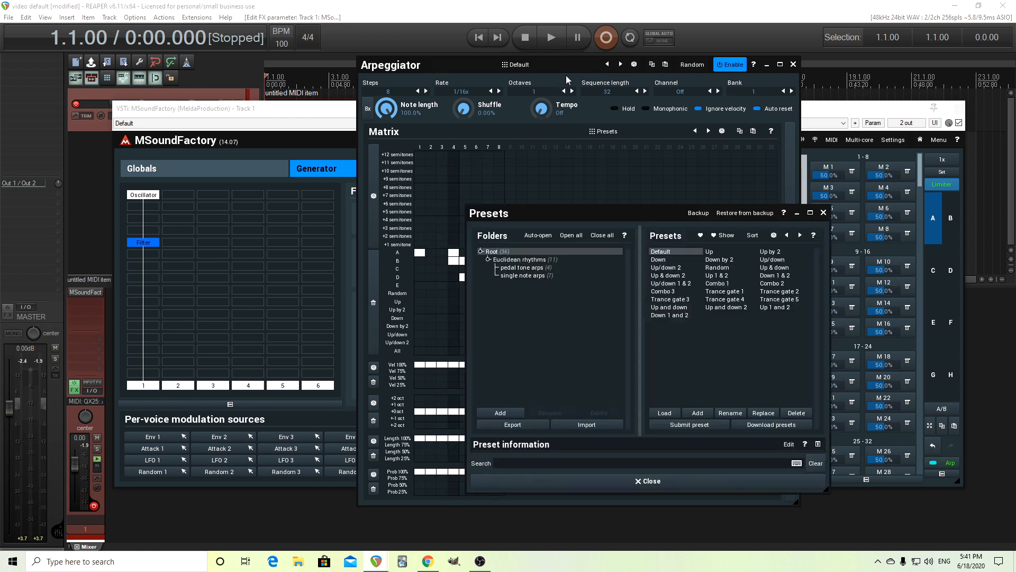
{"action": "left_click", "coordinate": [672, 251]}
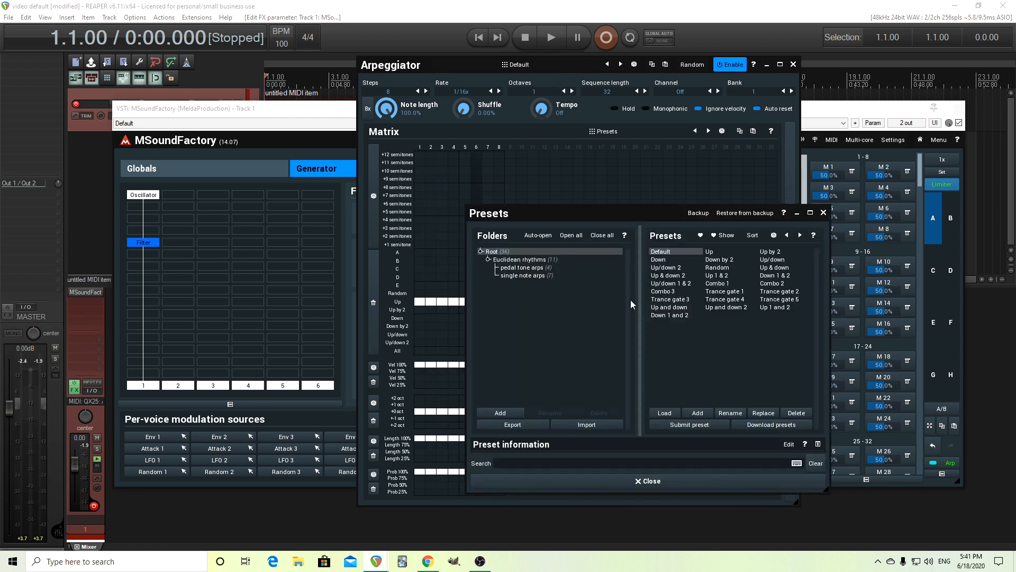
{"action": "left_click", "coordinate": [680, 482]}
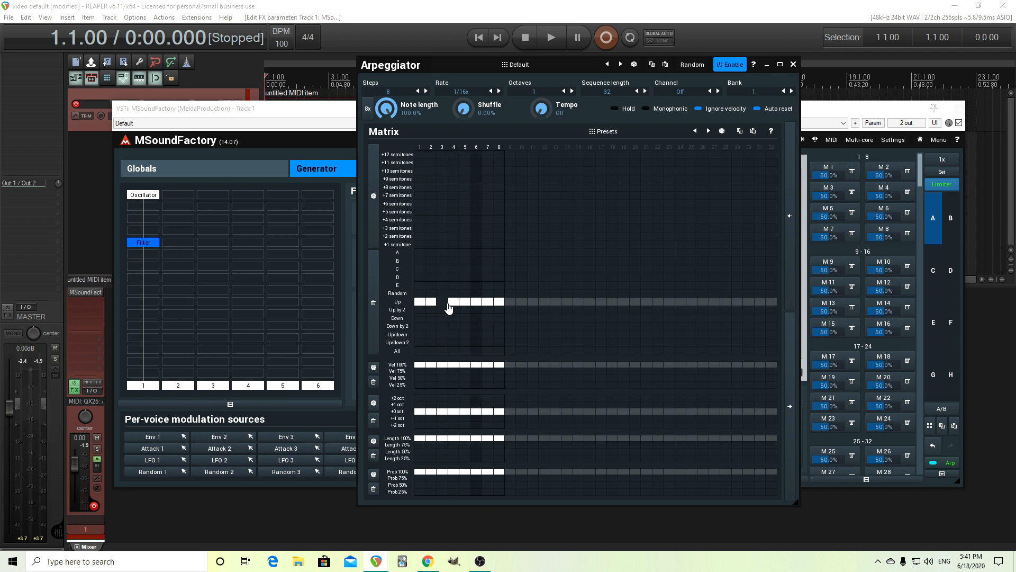
- Clear the Up row and stack notes A, B, C and D as chords on steps 1, 4 and 7
{"action": "left_click_drag", "start_coordinate": [486, 307], "coordinate": [430, 306]}
{"action": "left_click", "coordinate": [418, 254]}
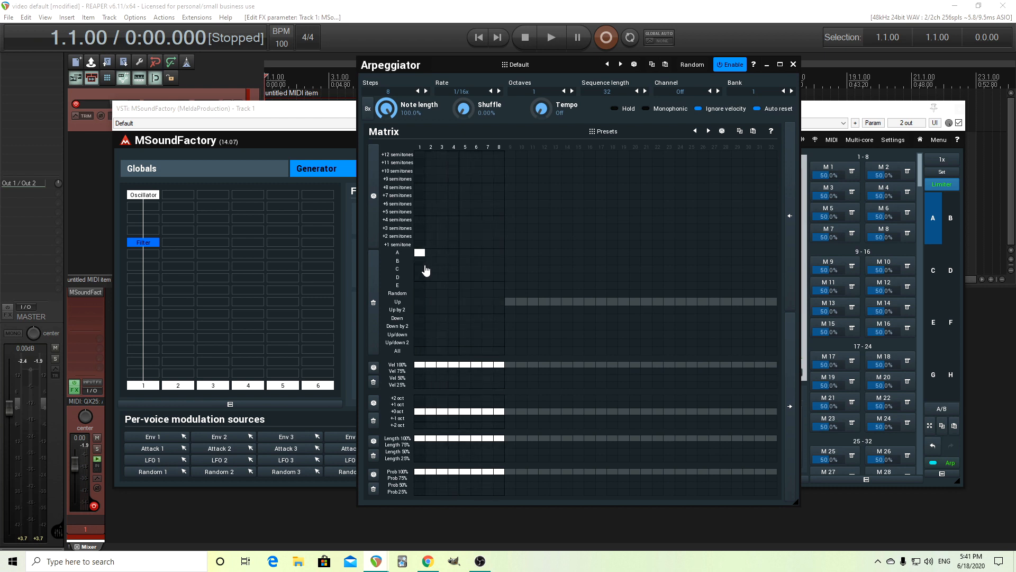
{"action": "left_click", "coordinate": [420, 260]}
{"action": "left_click", "coordinate": [421, 269]}
{"action": "left_click", "coordinate": [420, 277]}
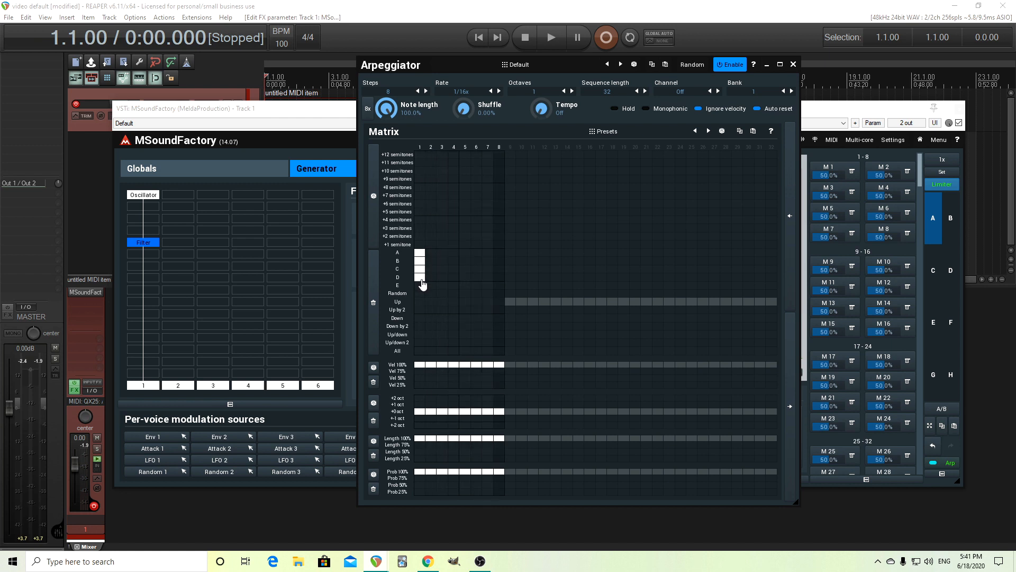
{"action": "left_click", "coordinate": [453, 253]}
{"action": "left_click", "coordinate": [454, 260]}
{"action": "left_click", "coordinate": [454, 269]}
{"action": "left_click", "coordinate": [453, 276]}
{"action": "left_click", "coordinate": [487, 252]}
{"action": "left_click", "coordinate": [488, 261]}
{"action": "left_click", "coordinate": [488, 268]}
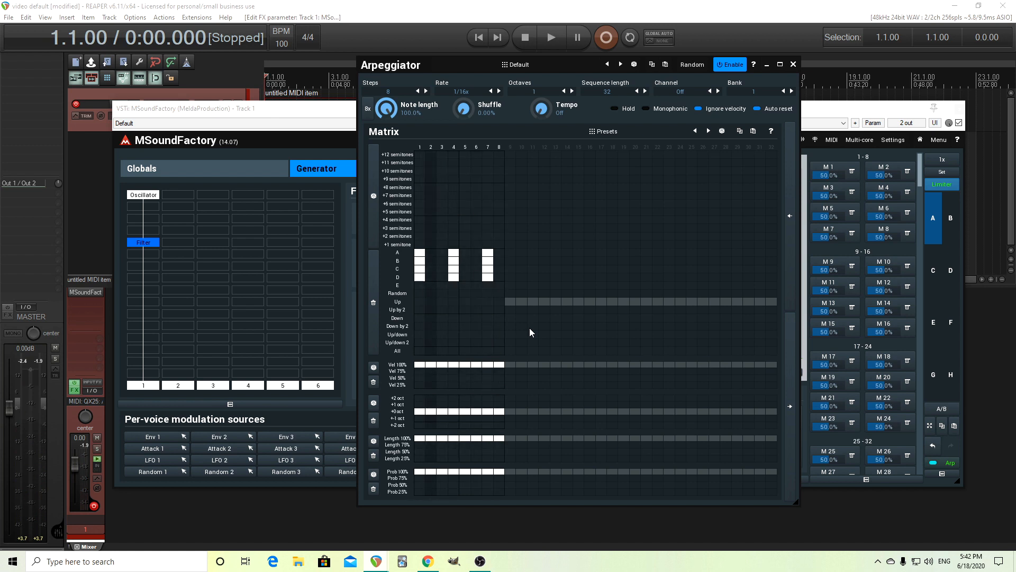
- Increase the arpeggiator's number of steps to 16
{"action": "left_click", "coordinate": [426, 92]}
{"action": "left_click", "coordinate": [426, 92]}
{"action": "left_click", "coordinate": [426, 92]}
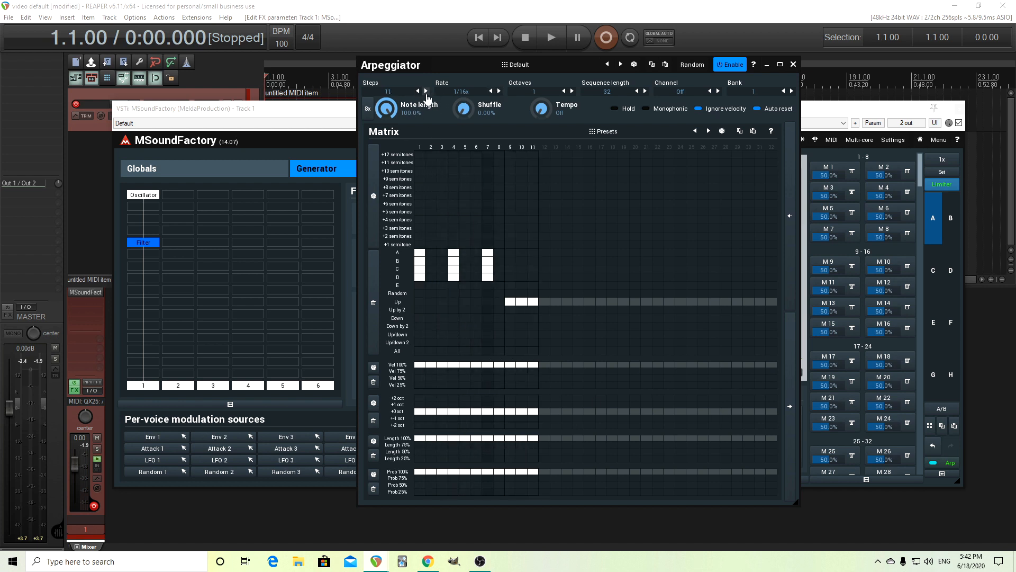
{"action": "left_click", "coordinate": [426, 91]}
{"action": "left_click", "coordinate": [426, 91]}
{"action": "left_click", "coordinate": [426, 91]}
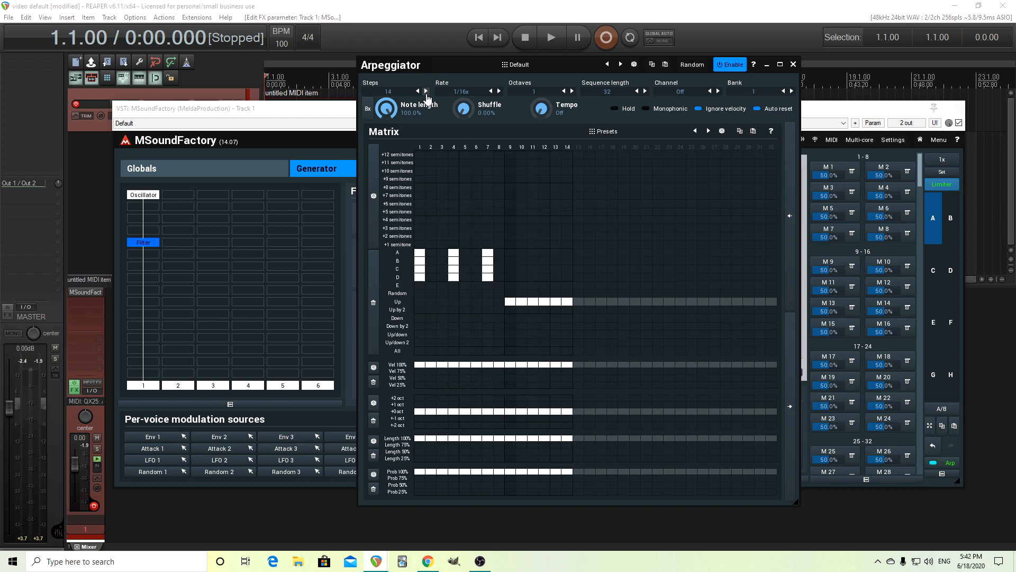
{"action": "left_click", "coordinate": [426, 92]}
{"action": "left_click", "coordinate": [426, 92]}
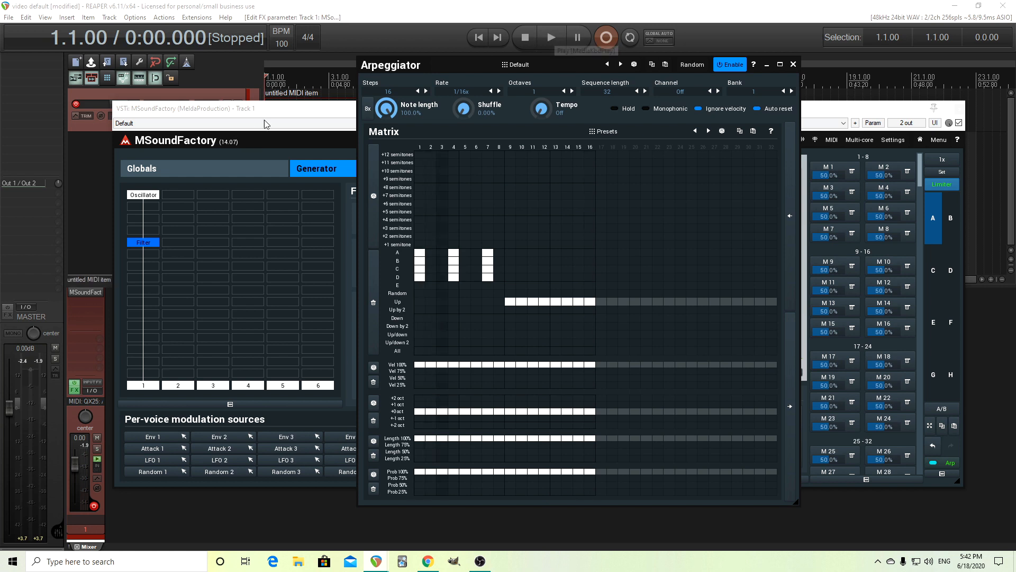
- Play the project to listen to the 16-step arpeggio, and stop playback
{"action": "left_click", "coordinate": [544, 35]}
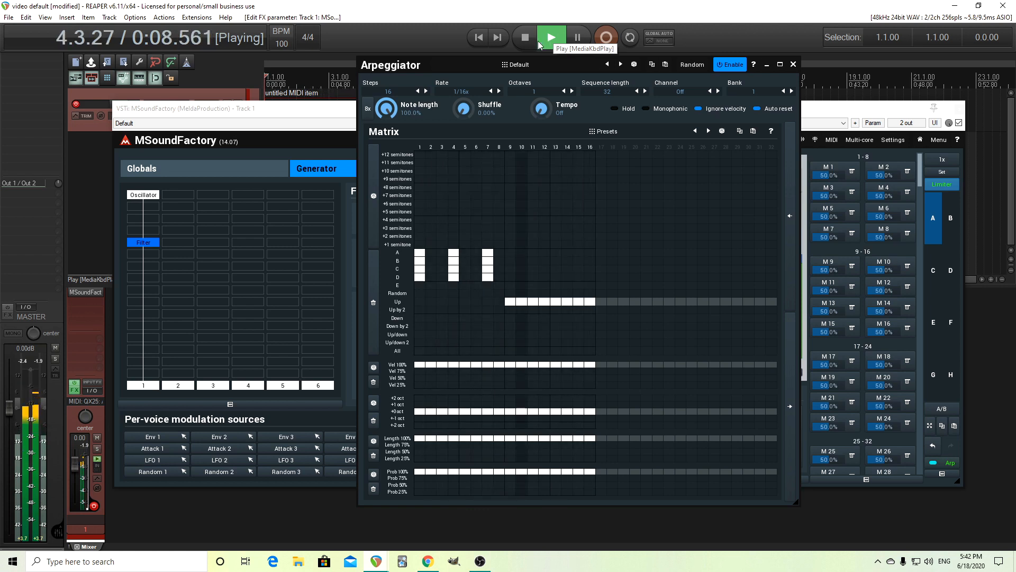
{"action": "left_click", "coordinate": [527, 44]}
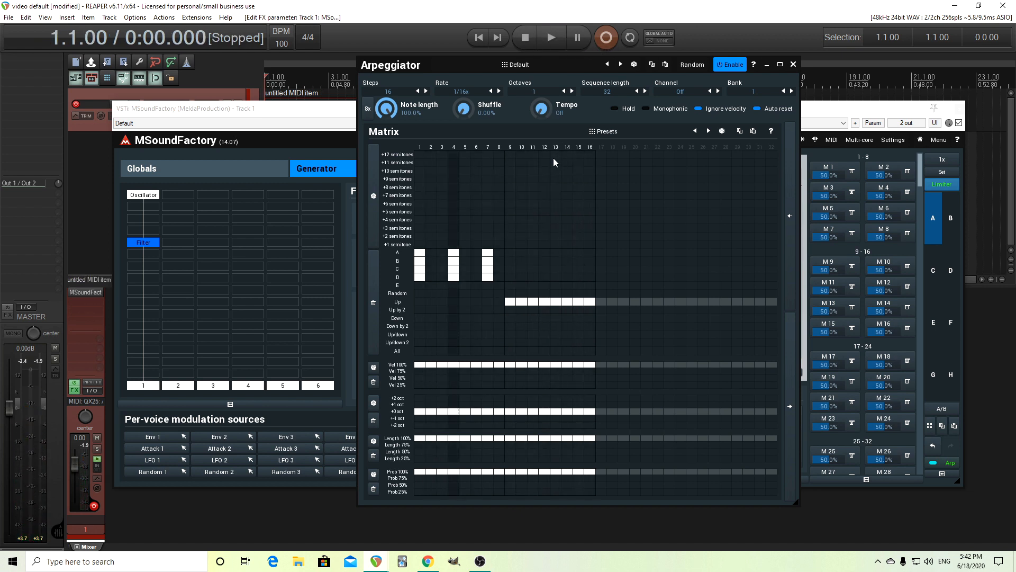
- Return the arpeggiator to its 8-step Default preset and close the preset browser
{"action": "left_click", "coordinate": [549, 65]}
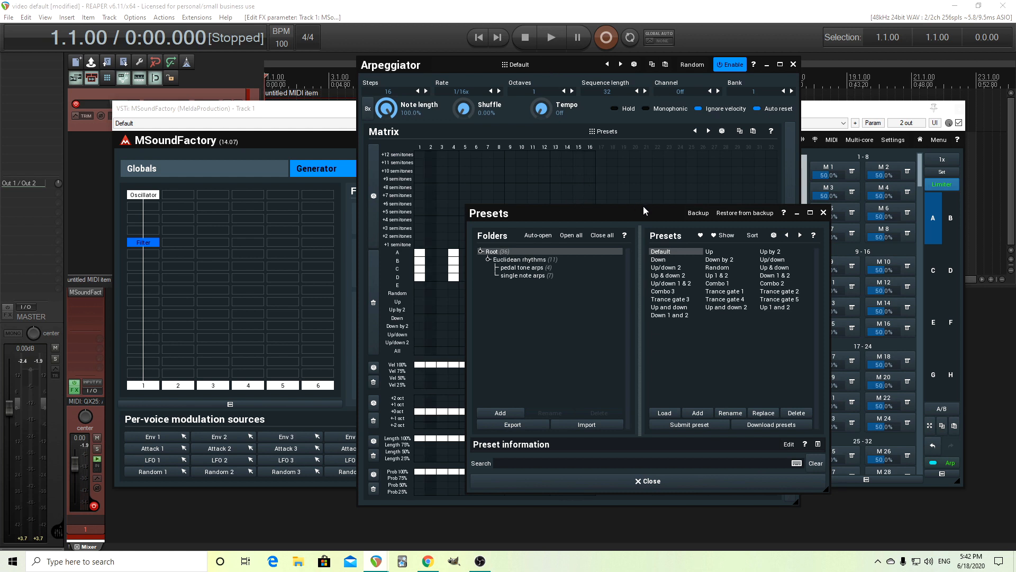
{"action": "left_click", "coordinate": [674, 252]}
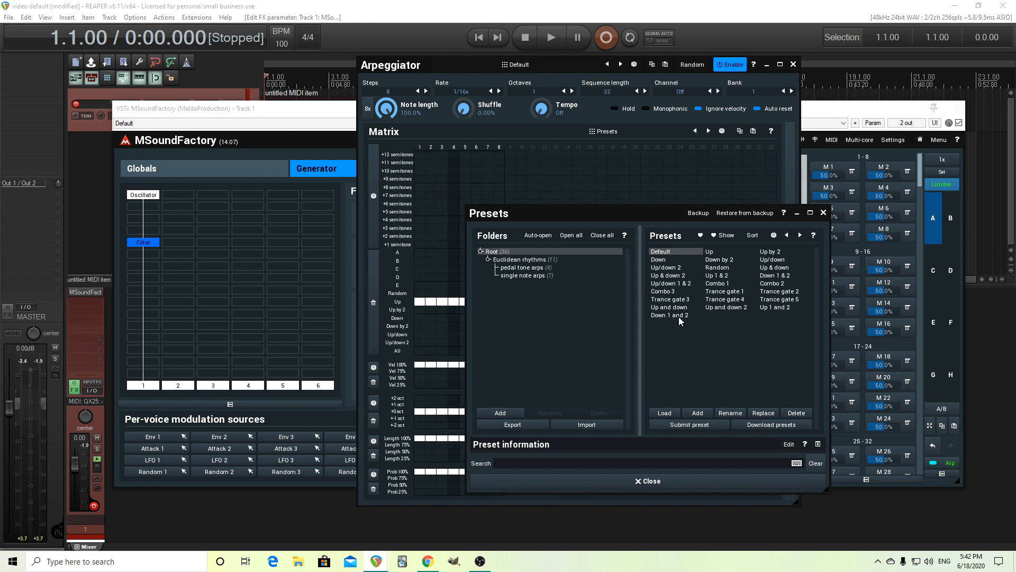
{"action": "left_click", "coordinate": [706, 479]}
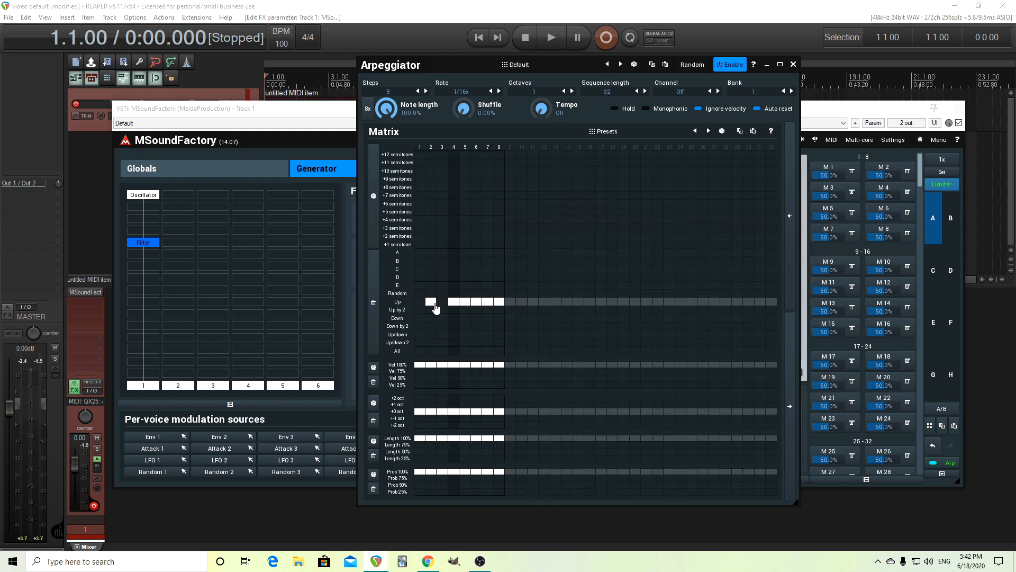
- Empty the Up row in bank 1 and place A, B, C and D chords on steps 1, 4 and 7
{"action": "left_click_drag", "start_coordinate": [434, 304], "coordinate": [500, 306]}
{"action": "left_click", "coordinate": [419, 263]}
{"action": "left_click", "coordinate": [419, 271]}
{"action": "left_click", "coordinate": [420, 277]}
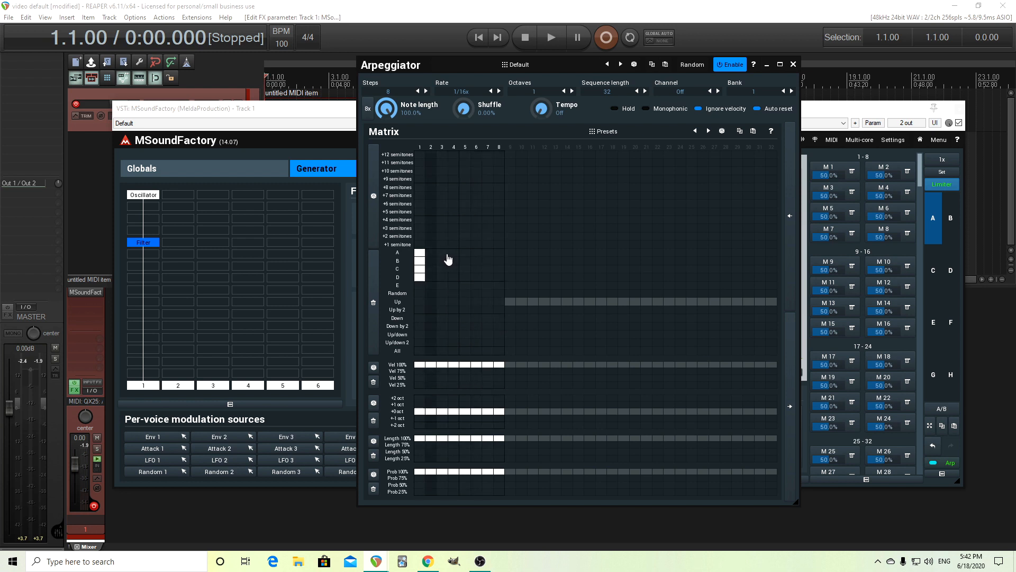
{"action": "left_click_drag", "start_coordinate": [453, 253], "coordinate": [457, 277]}
{"action": "left_click", "coordinate": [487, 252]}
- Switch the arpeggiator to bank 2 and load the Up/down matrix preset into it
{"action": "left_click", "coordinate": [791, 91]}
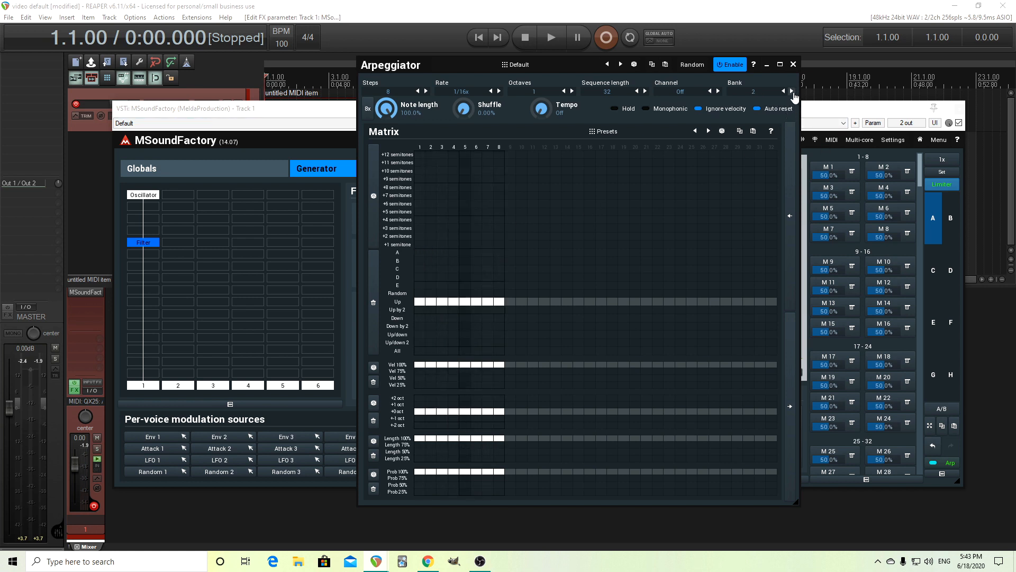
{"action": "left_click", "coordinate": [607, 131]}
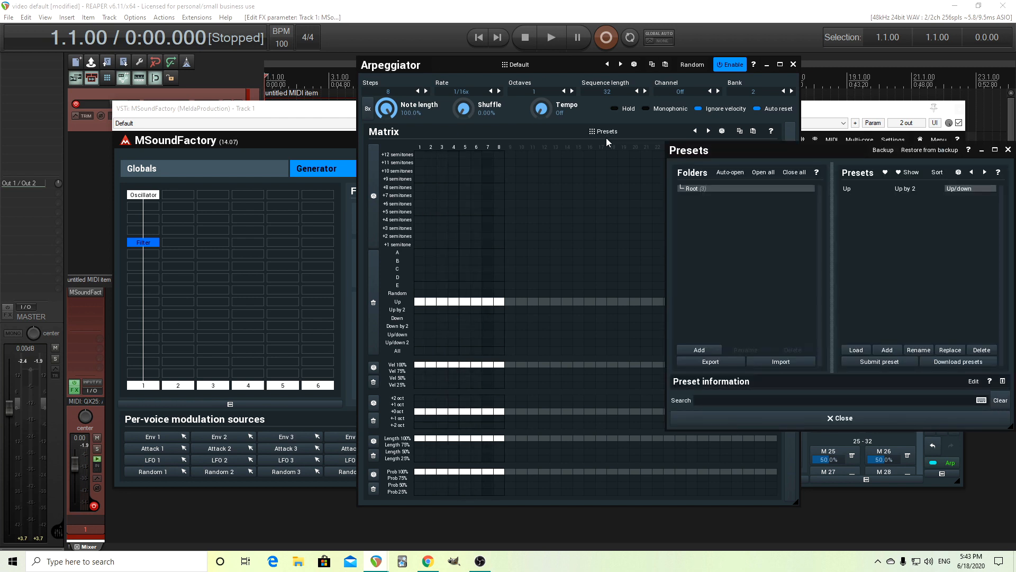
{"action": "left_click", "coordinate": [950, 188]}
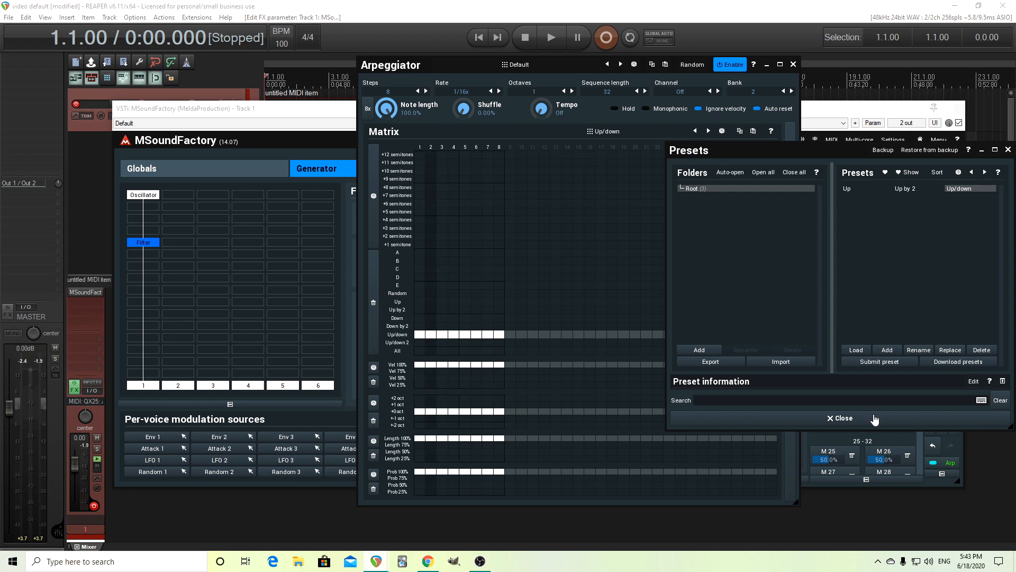
{"action": "left_click", "coordinate": [857, 418]}
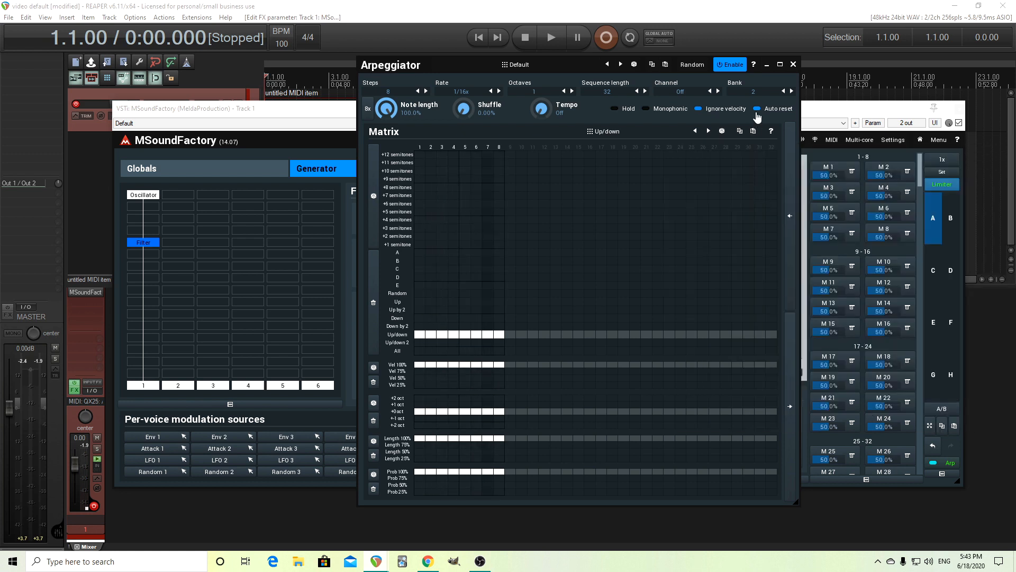
- Compare bank 1 with bank 2, leave bank 2 selected, and close the Arpeggiator window
{"action": "left_click", "coordinate": [784, 91]}
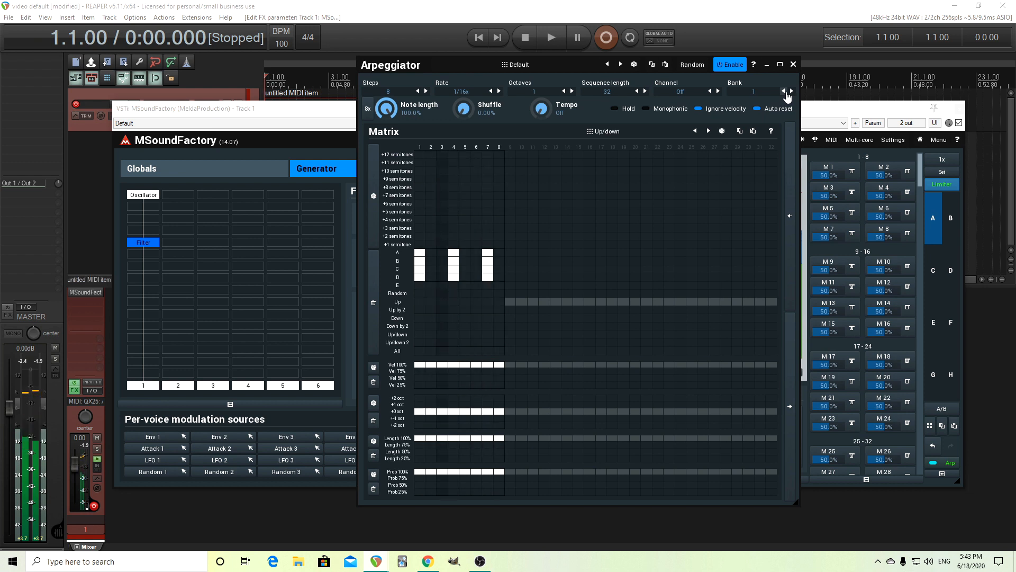
{"action": "left_click", "coordinate": [791, 91]}
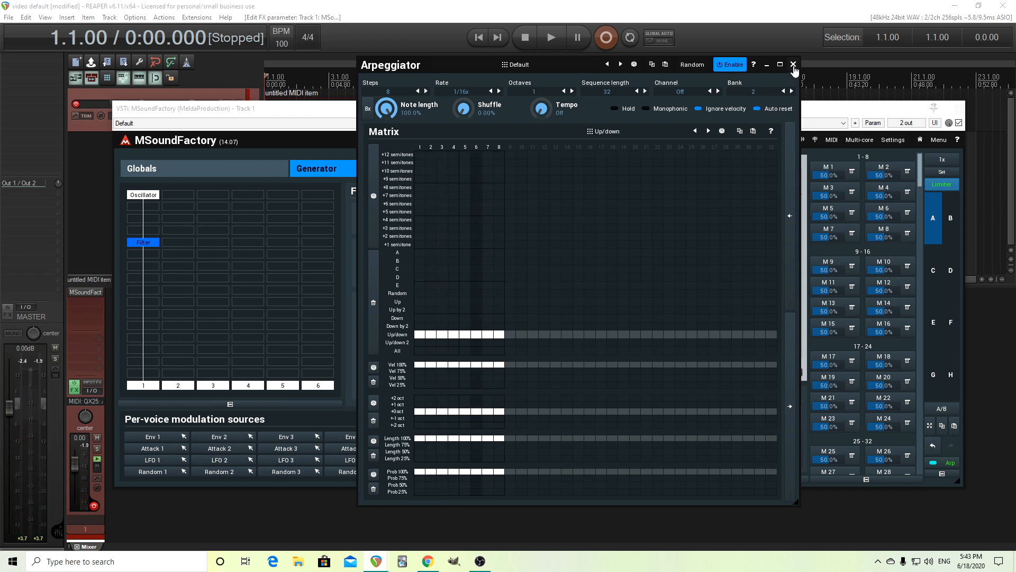
{"action": "left_click", "coordinate": [793, 65]}
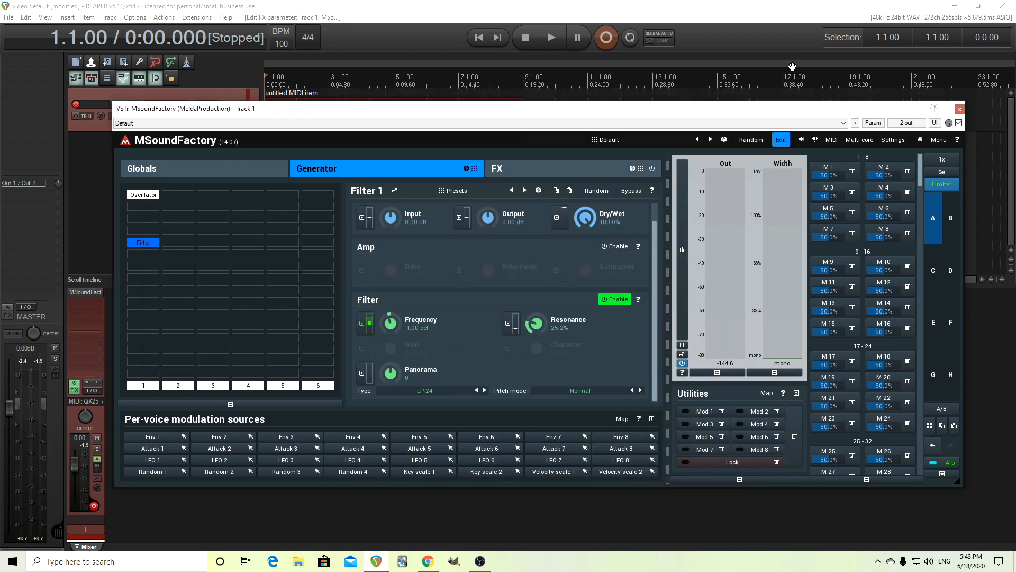
- Move the plug-in window below the track and name multiparameter 1 "arp pt"
{"action": "left_click_drag", "start_coordinate": [503, 115], "coordinate": [504, 154]}
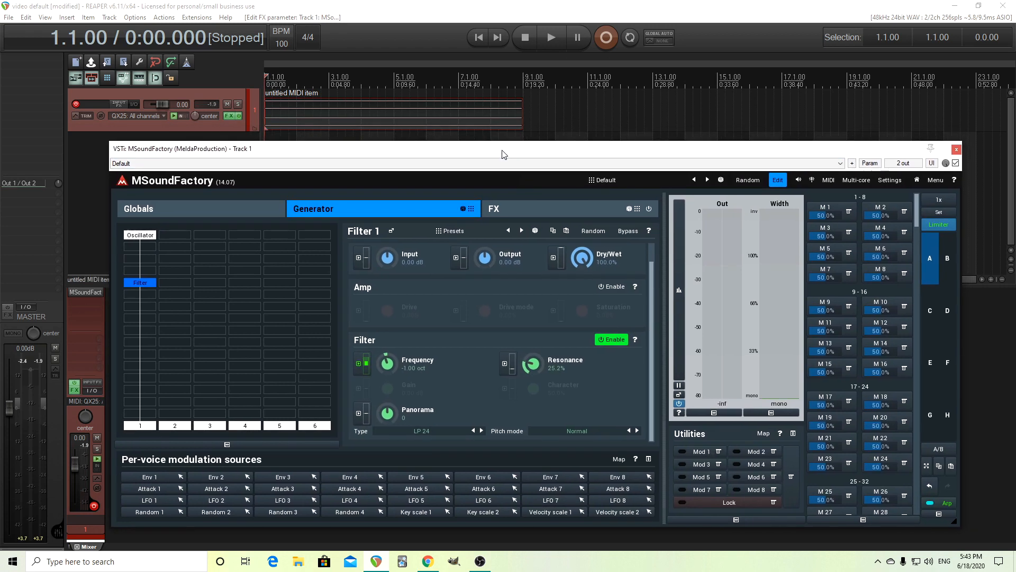
{"action": "left_click", "coordinate": [849, 212]}
{"action": "left_click", "coordinate": [693, 248]}
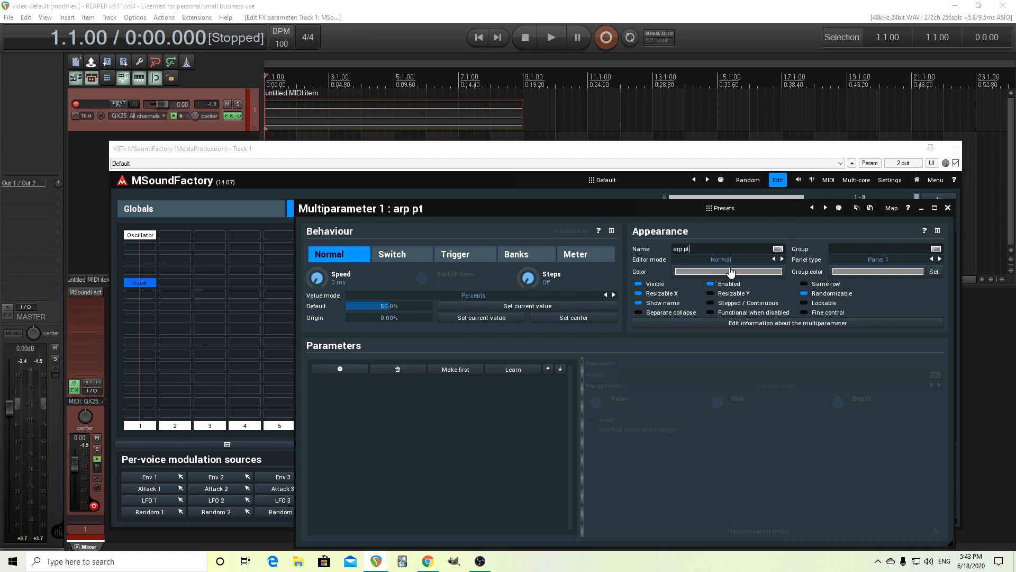
- Add the arpeggiator's Bank parameter to the arp pt multiparameter
{"action": "left_click", "coordinate": [340, 369]}
{"action": "scroll", "coordinate": [440, 307], "scroll_direction": "down", "scroll_amount": 3}
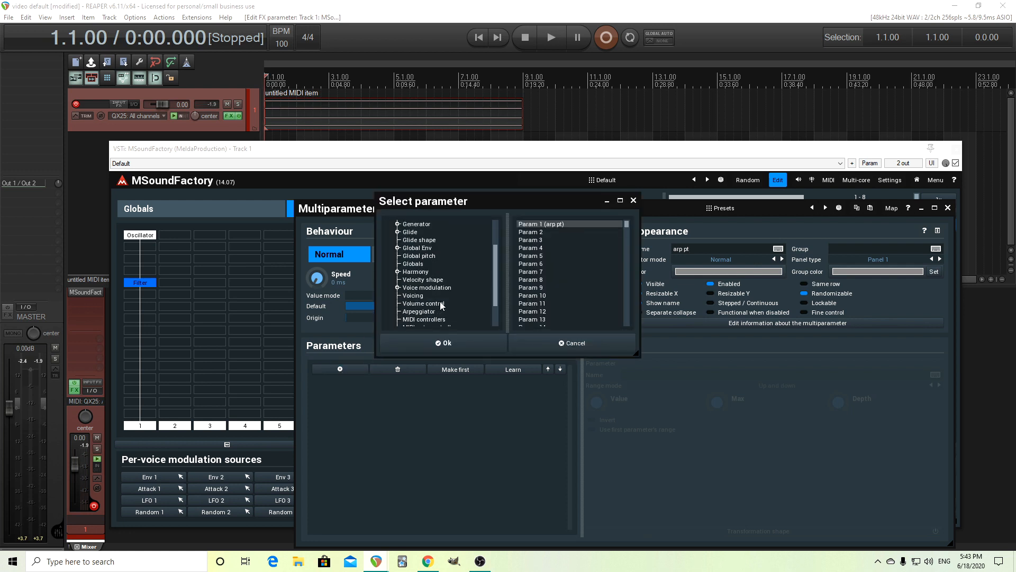
{"action": "left_click", "coordinate": [419, 280]}
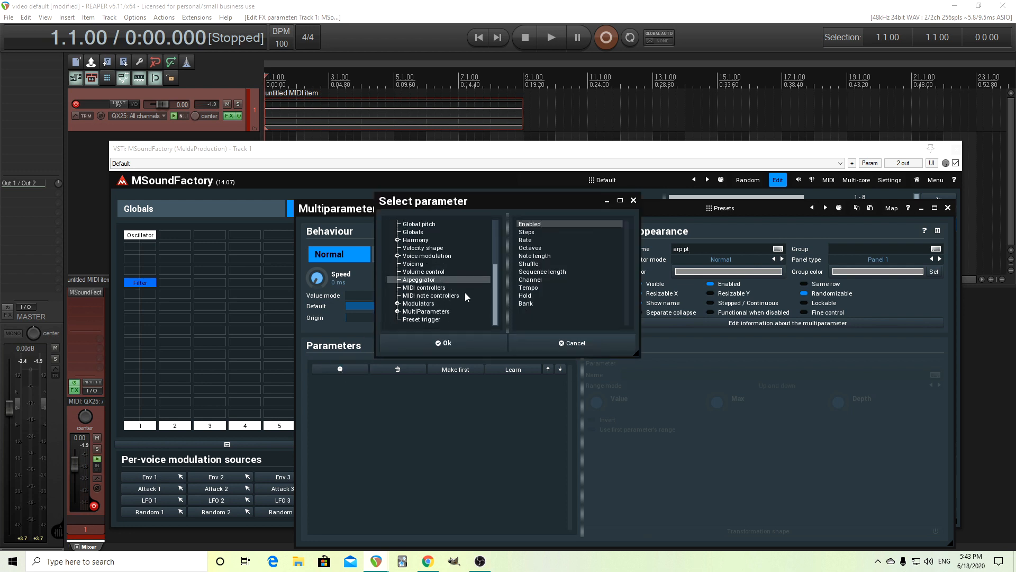
{"action": "left_click", "coordinate": [525, 304]}
{"action": "left_click", "coordinate": [469, 344]}
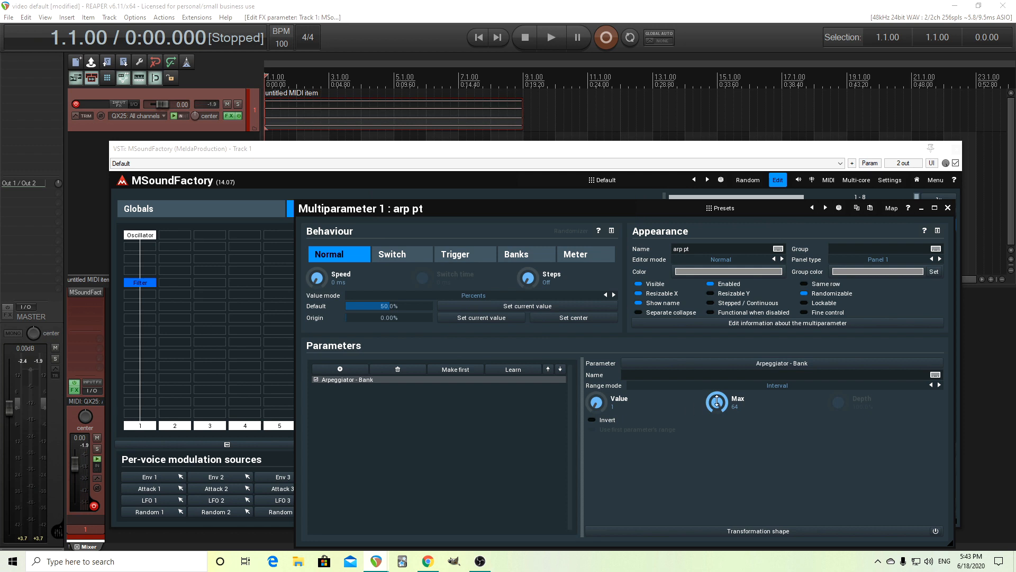
- Limit the Bank parameter's maximum to 2 and close the multiparameter settings
{"action": "left_click_drag", "start_coordinate": [717, 402], "coordinate": [718, 405]}
{"action": "left_click_drag", "start_coordinate": [717, 404], "coordinate": [717, 402]}
{"action": "left_click_drag", "start_coordinate": [717, 402], "coordinate": [717, 392]}
{"action": "left_click", "coordinate": [947, 208]}
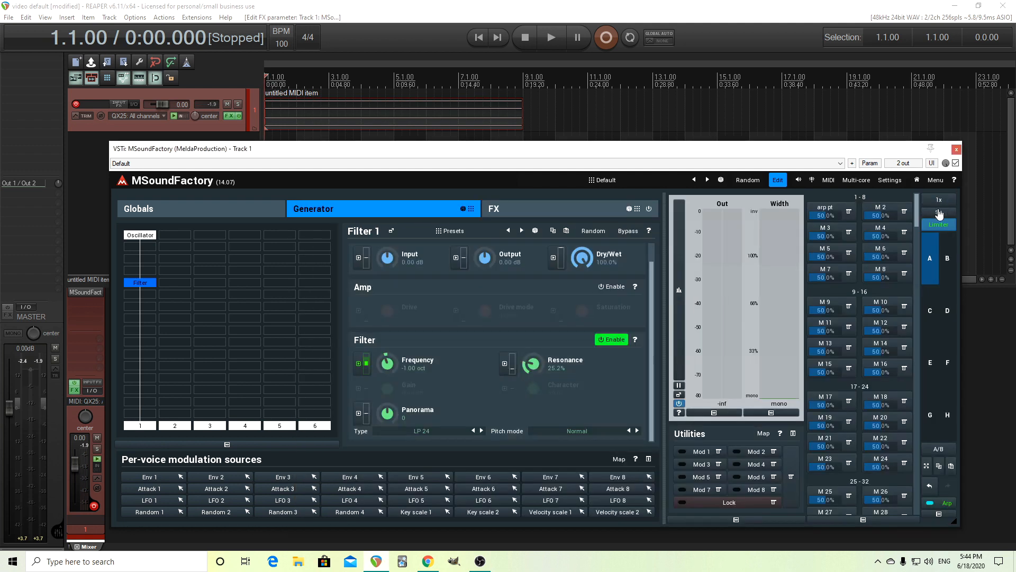
- Set the arp pt multiparameter's value mode to By first parameter and close its settings
{"action": "left_click", "coordinate": [825, 209]}
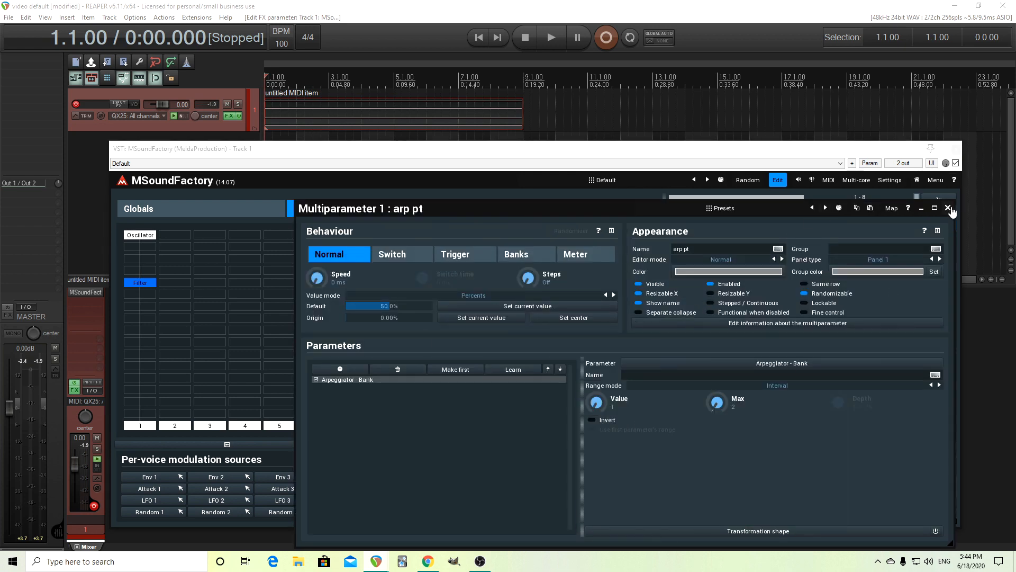
{"action": "left_click", "coordinate": [473, 296]}
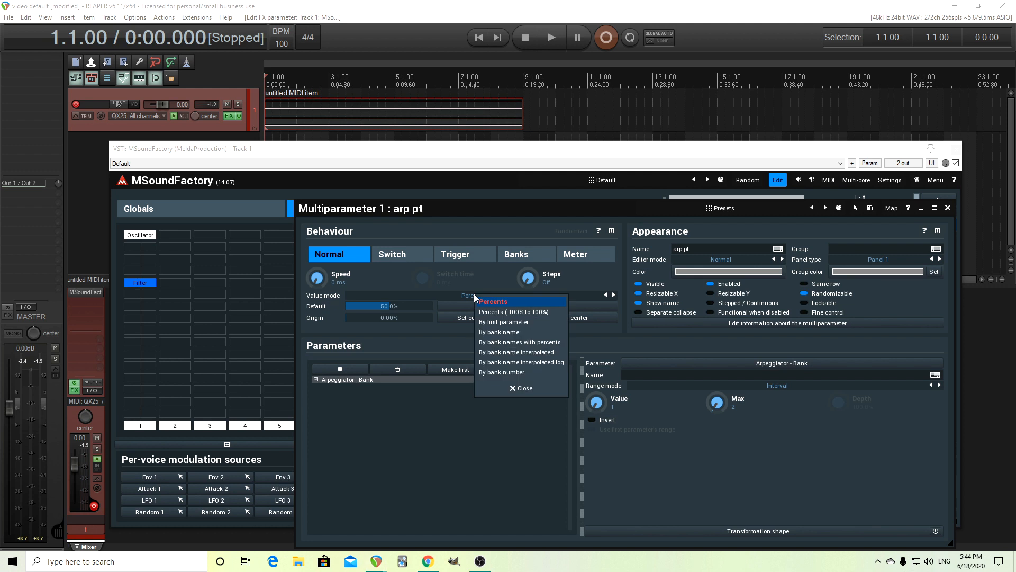
{"action": "left_click", "coordinate": [529, 321]}
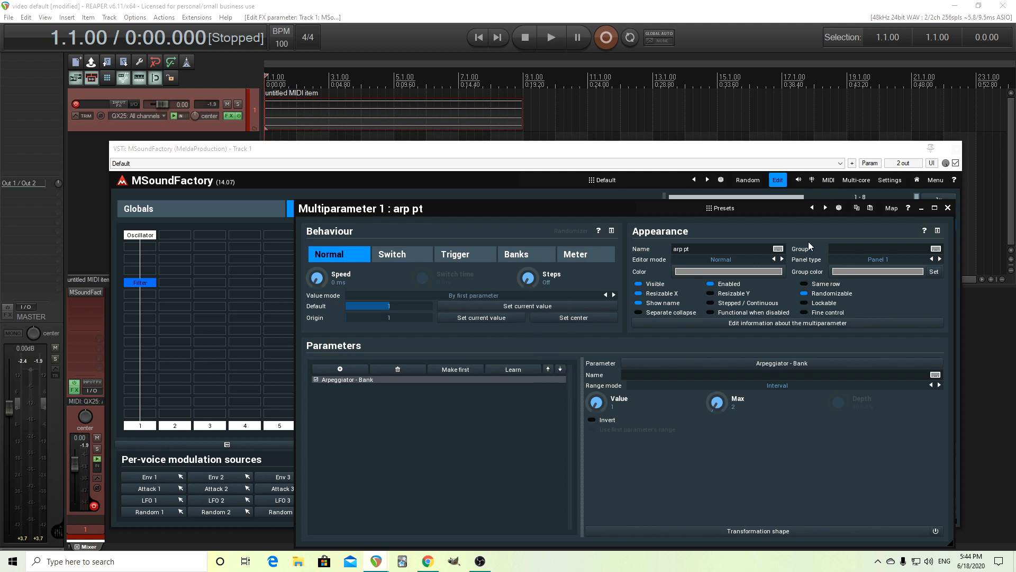
{"action": "left_click", "coordinate": [946, 209]}
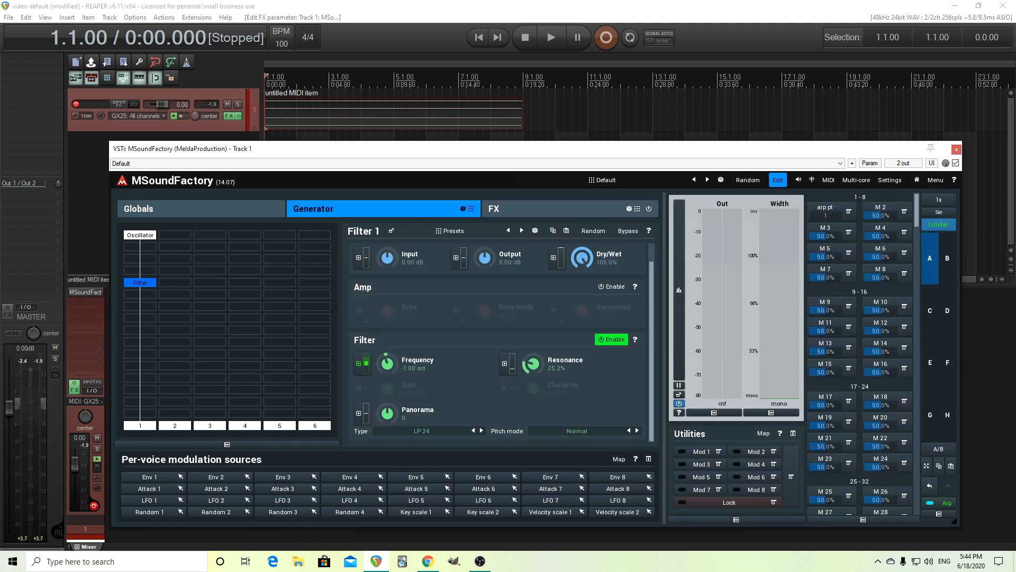
- Move the plug-in window clear of the track and set the track's automation mode to Write
{"action": "left_click_drag", "start_coordinate": [465, 154], "coordinate": [443, 175]}
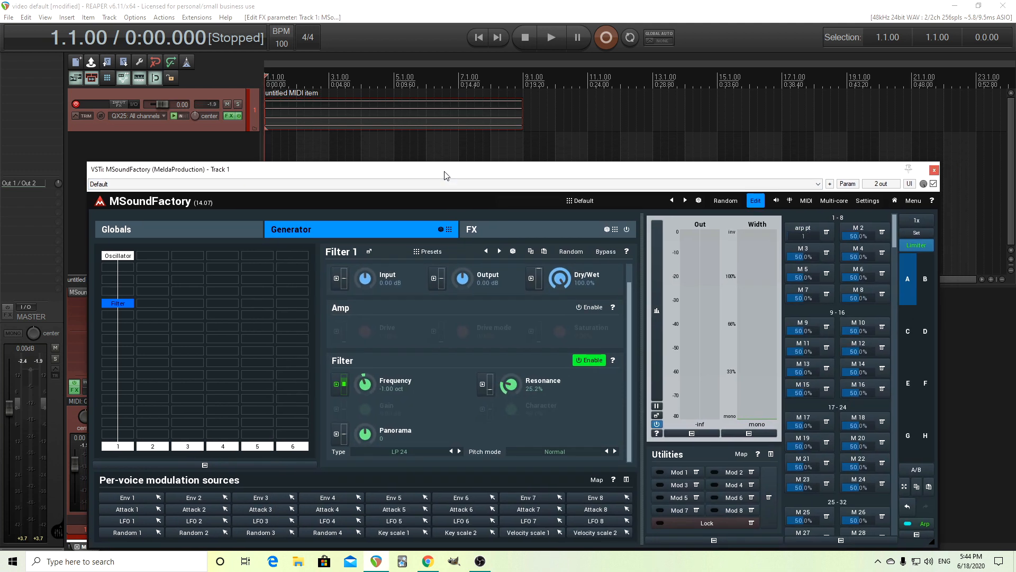
{"action": "left_click", "coordinate": [83, 116]}
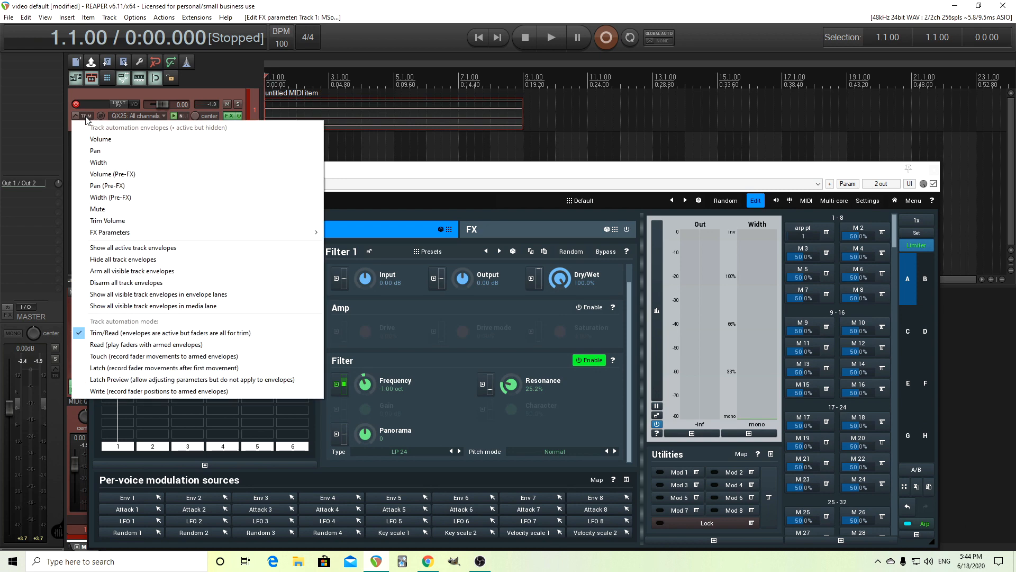
{"action": "left_click", "coordinate": [123, 391]}
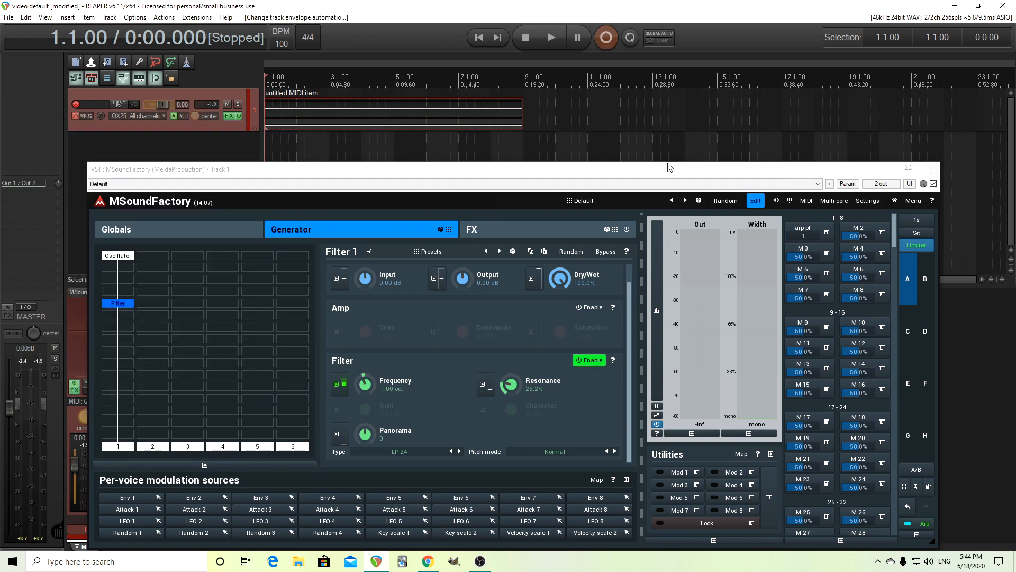
- Record arp pt automation switching between banks 1 and 2 during playback, and lower the envelope's starting point to the minimum
{"action": "left_click", "coordinate": [545, 40]}
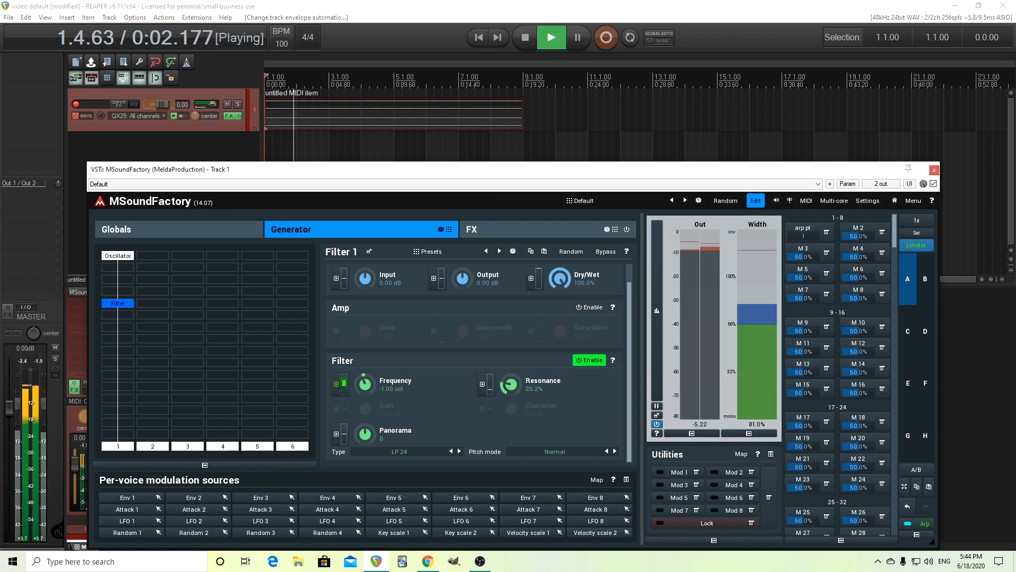
{"action": "left_click_drag", "start_coordinate": [805, 238], "coordinate": [821, 238]}
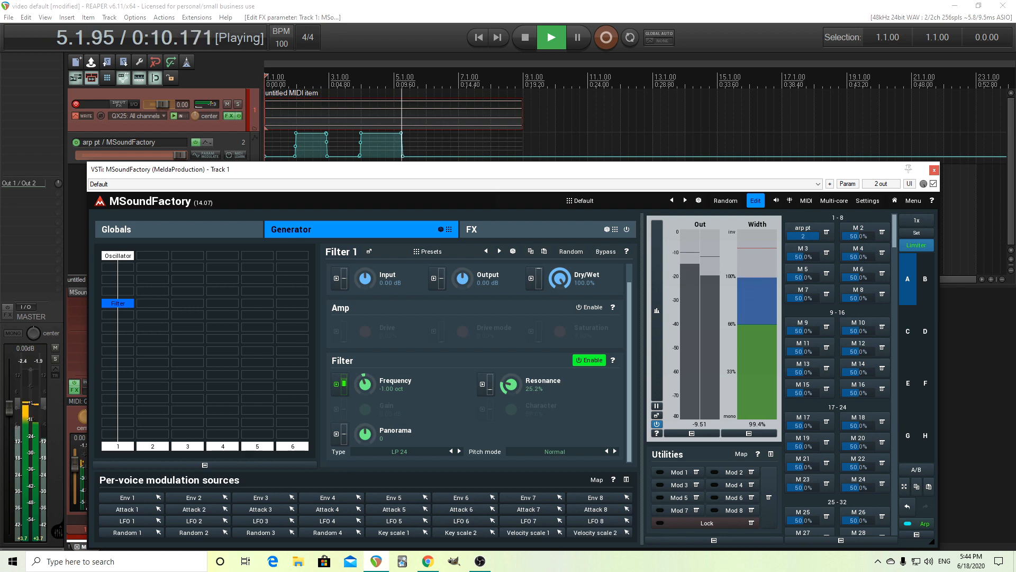
{"action": "mouse_move", "coordinate": [821, 238]}
{"action": "left_mouse_down"}
{"action": "mouse_move", "coordinate": [805, 238]}
{"action": "mouse_move", "coordinate": [822, 236]}
{"action": "left_mouse_up"}
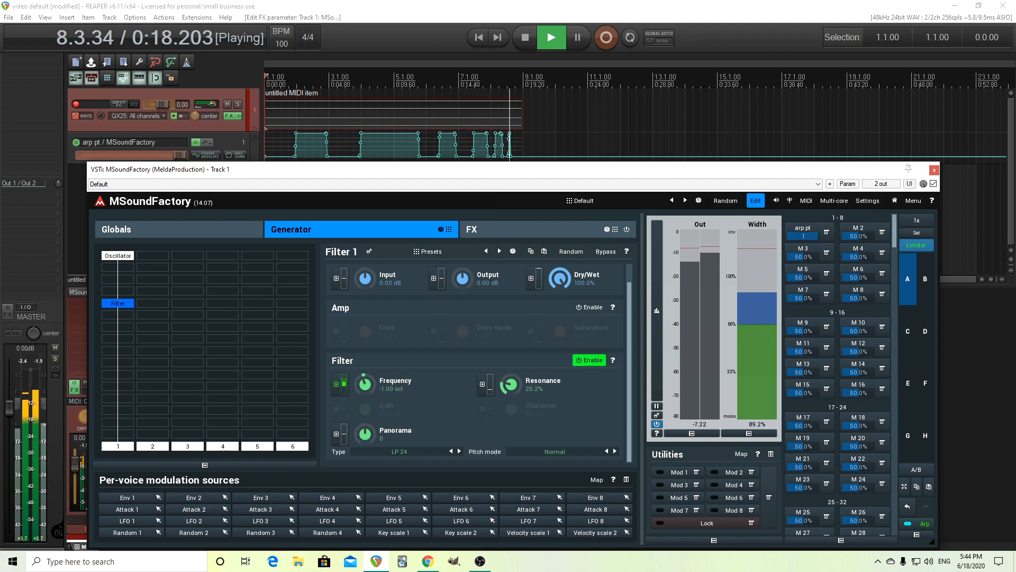
{"action": "left_click", "coordinate": [527, 38]}
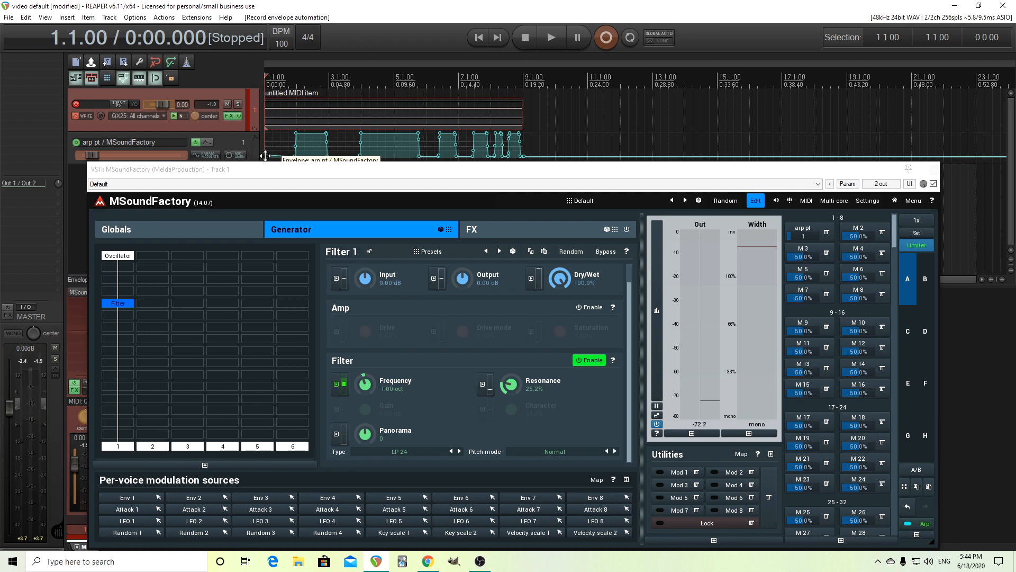
{"action": "left_click_drag", "start_coordinate": [265, 156], "coordinate": [265, 161]}
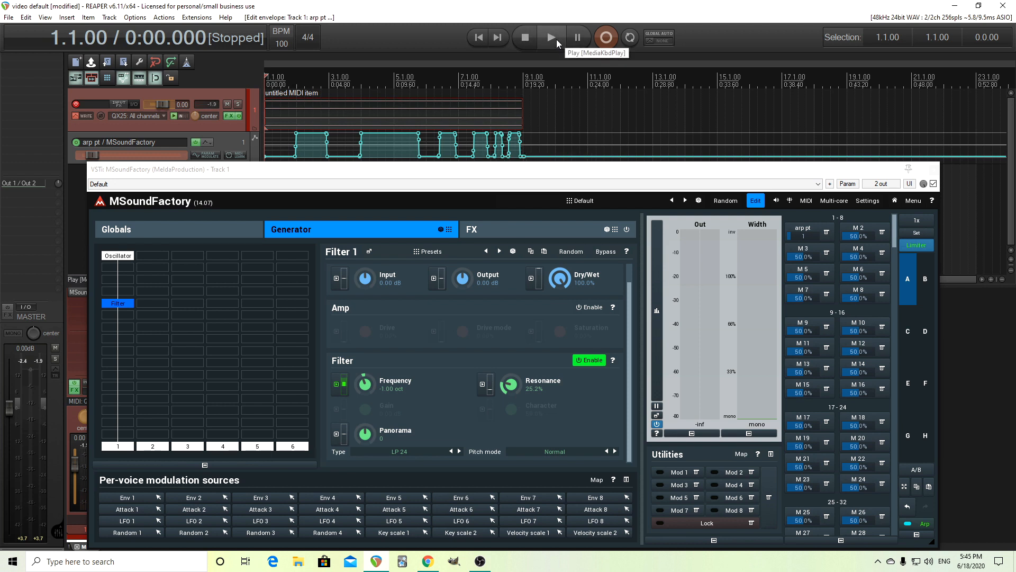
- Set the track's automation mode to Read and play back the recorded bank changes
{"action": "left_click", "coordinate": [83, 121]}
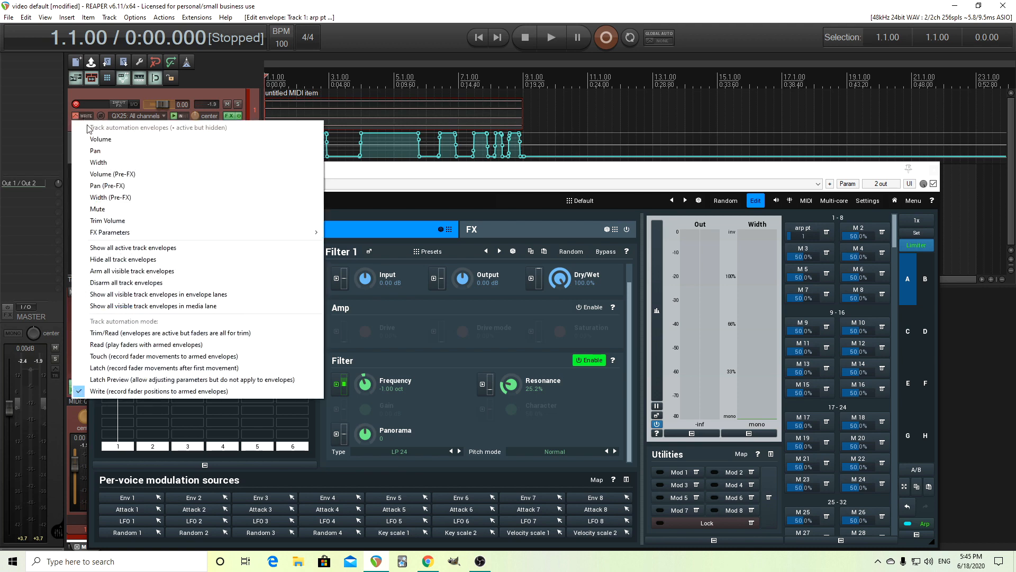
{"action": "left_click", "coordinate": [145, 353]}
{"action": "left_click", "coordinate": [555, 37]}
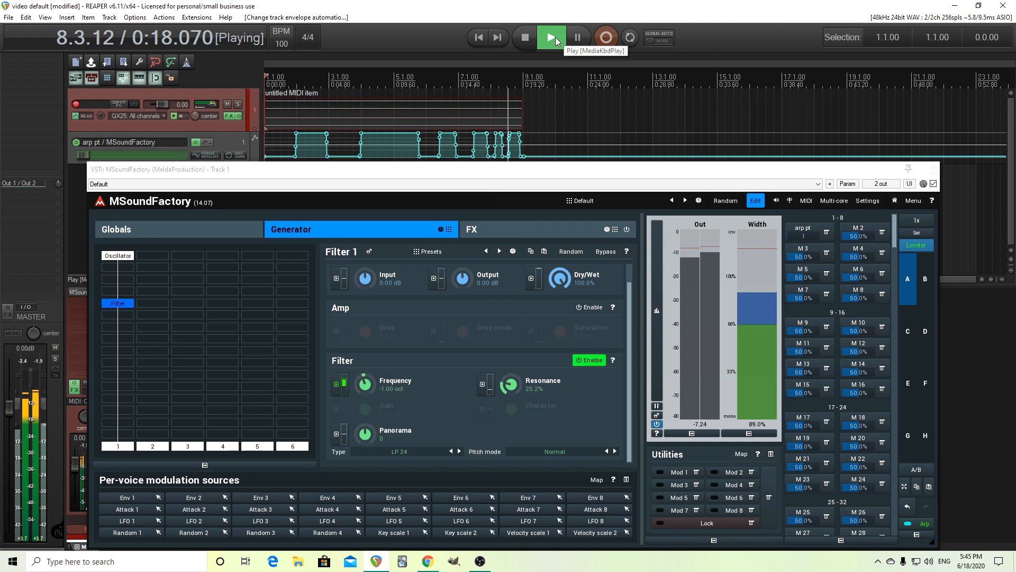
{"action": "key", "text": "space"}
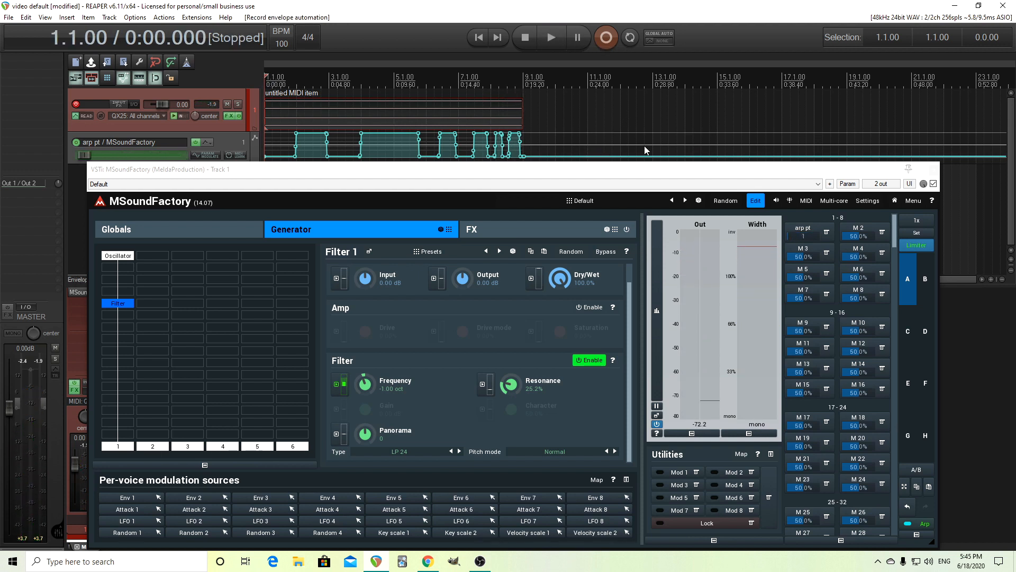
- Move the plug-in window up, reopen the arpeggiator and load its Default preset into bank 1
{"action": "left_click", "coordinate": [648, 174]}
{"action": "left_click_drag", "start_coordinate": [648, 175], "coordinate": [635, 117]}
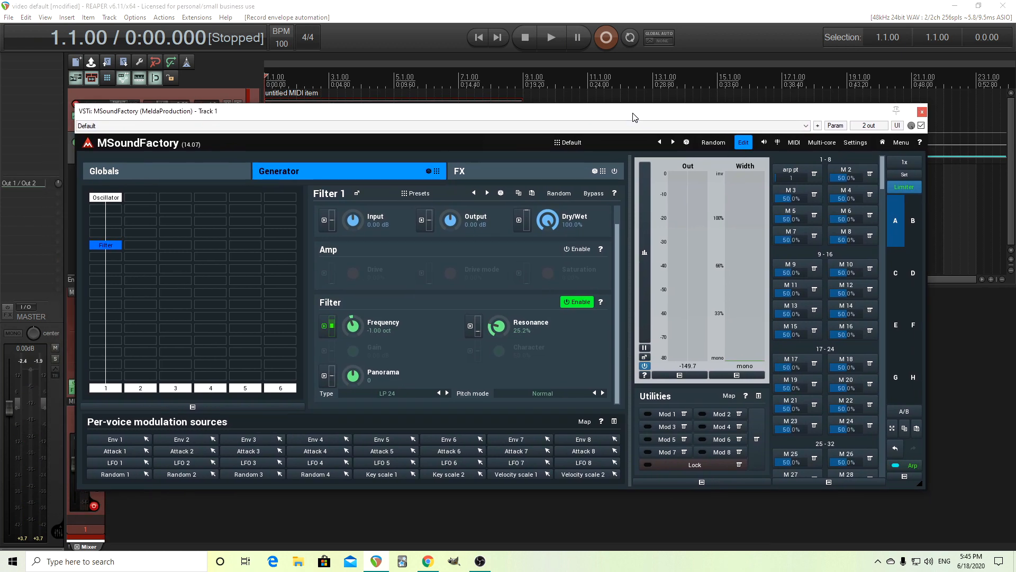
{"action": "left_click", "coordinate": [912, 465]}
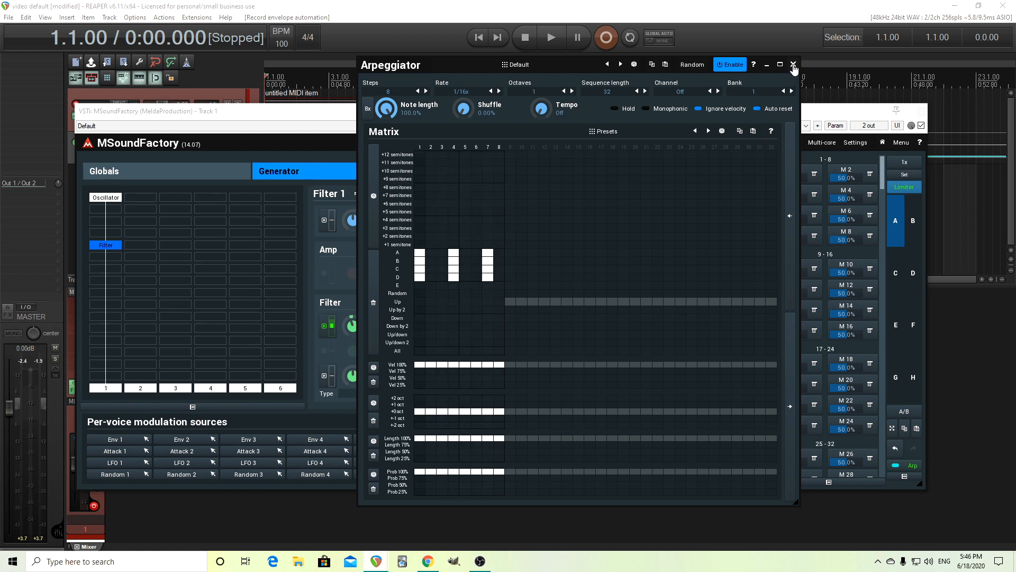
{"action": "left_click", "coordinate": [793, 65]}
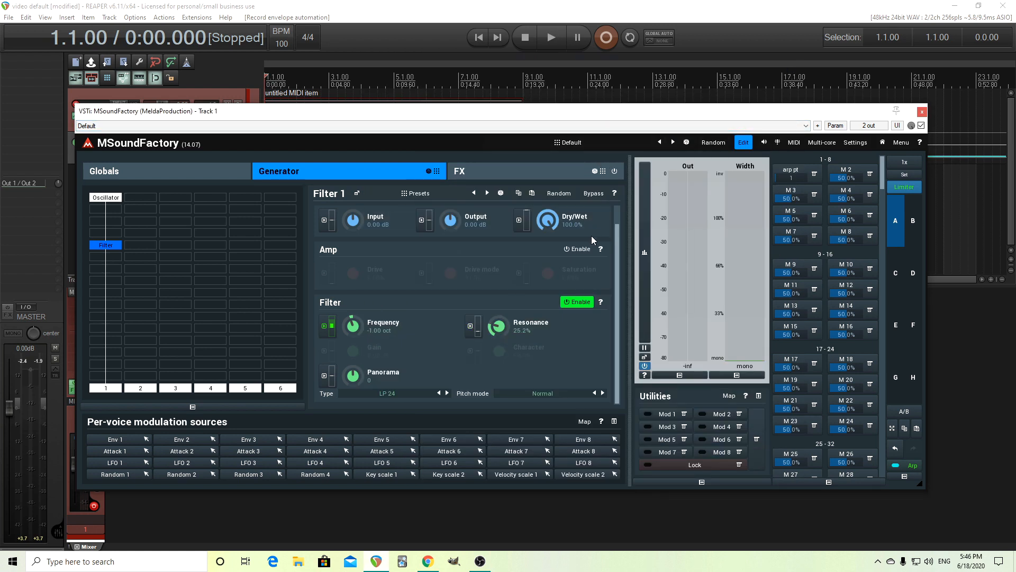
{"action": "left_click", "coordinate": [913, 466]}
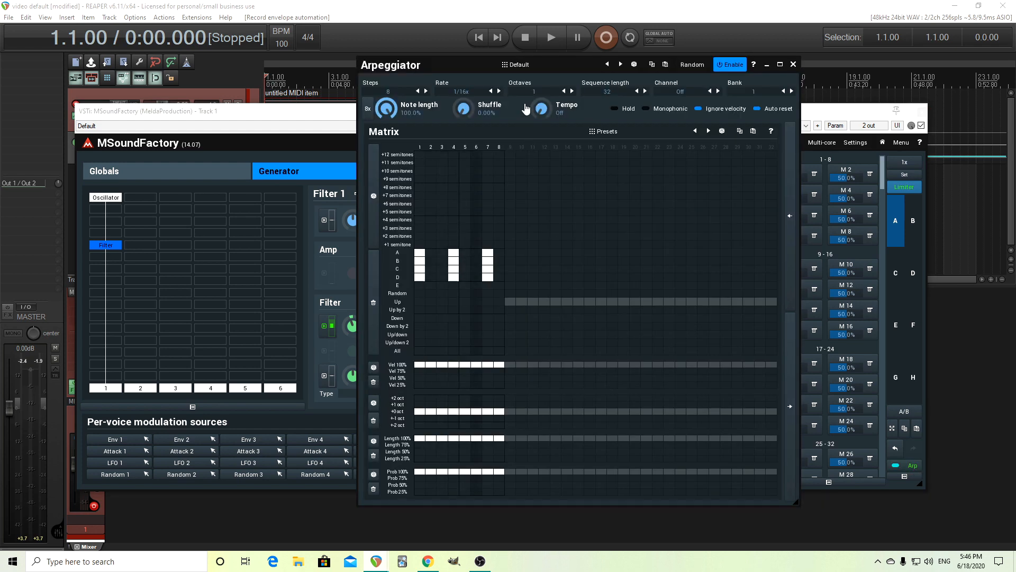
{"action": "left_click", "coordinate": [533, 65]}
{"action": "left_click", "coordinate": [678, 252]}
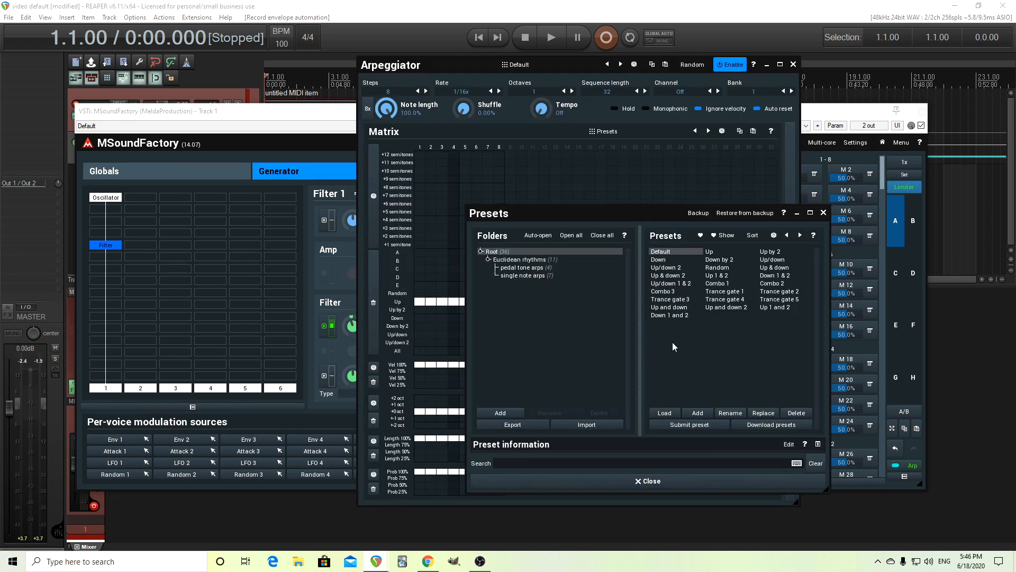
{"action": "left_click", "coordinate": [673, 488]}
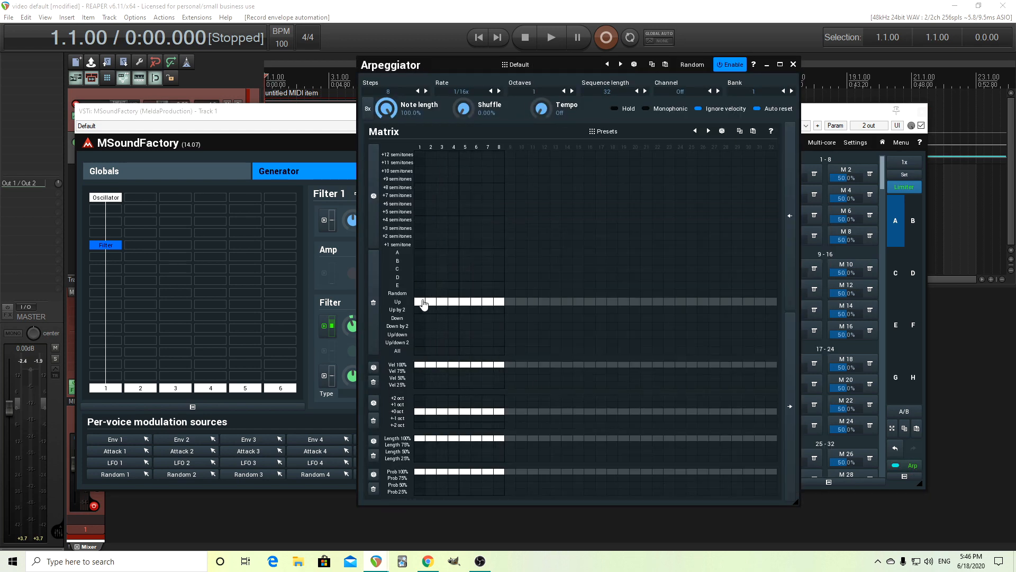
- Clear the Up row on steps 1 to 8, and place A on step 1 and +1 semitone on step 2
{"action": "left_click", "coordinate": [441, 303]}
{"action": "left_click", "coordinate": [464, 301]}
{"action": "left_click", "coordinate": [475, 302]}
{"action": "left_click", "coordinate": [487, 301]}
{"action": "left_click", "coordinate": [499, 302]}
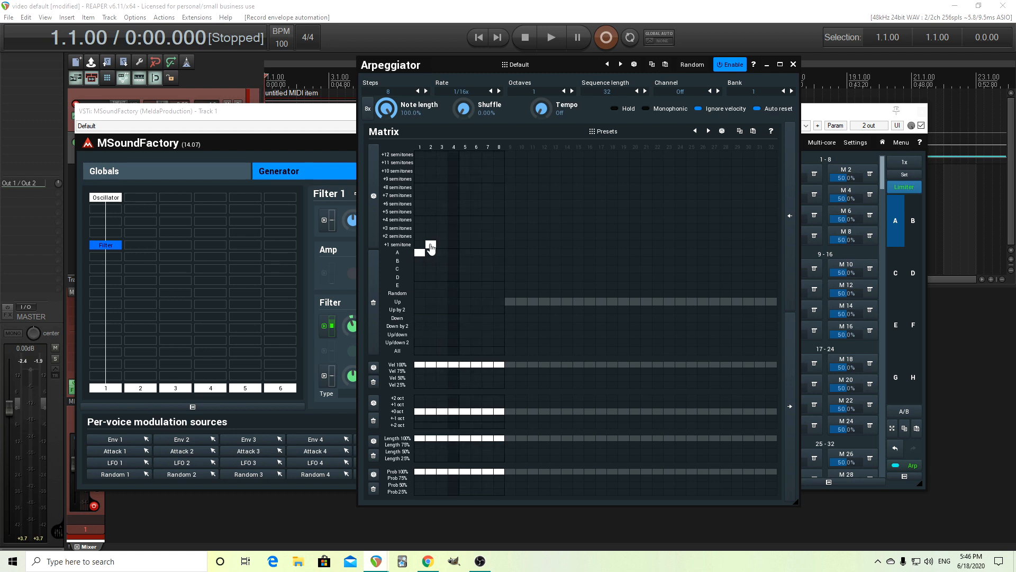
- Continue the rising line one semitone per step from +2 on step 3 to +7 on step 8, and close the arpeggiator
{"action": "left_click", "coordinate": [443, 236]}
{"action": "left_click", "coordinate": [464, 220]}
{"action": "left_click", "coordinate": [475, 212]}
{"action": "left_click", "coordinate": [487, 203]}
{"action": "left_click", "coordinate": [499, 196]}
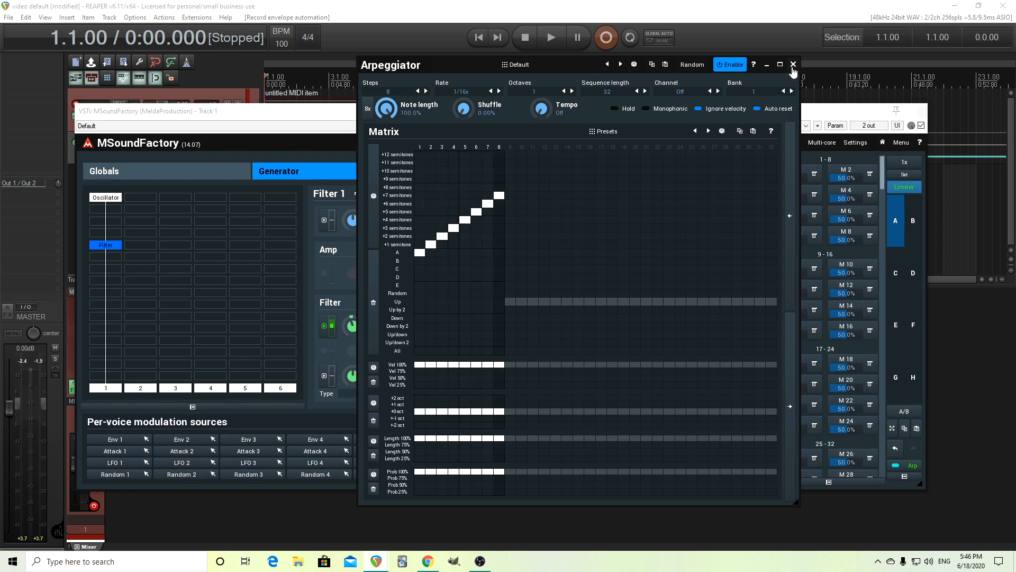
{"action": "left_click", "coordinate": [793, 64]}
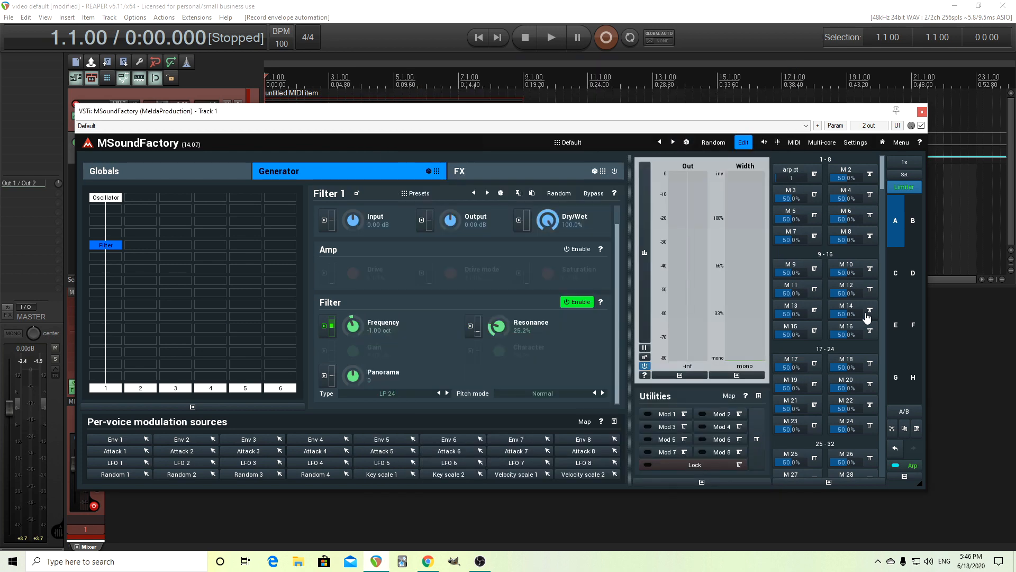
- Switch to slot B with the Chipper instrument and inspect its arpeggiator pattern
{"action": "left_click", "coordinate": [916, 235]}
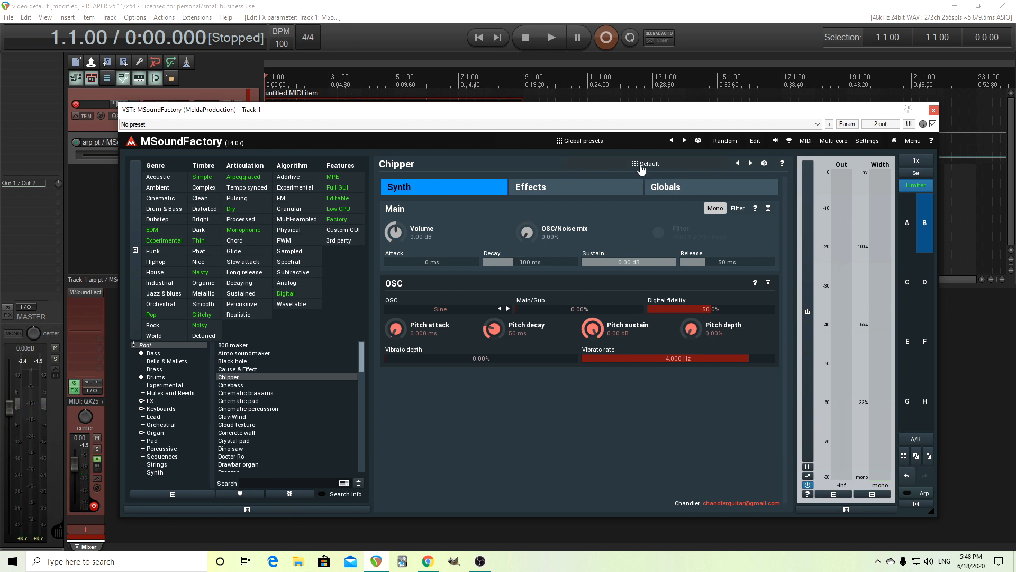
{"action": "left_click", "coordinate": [922, 493]}
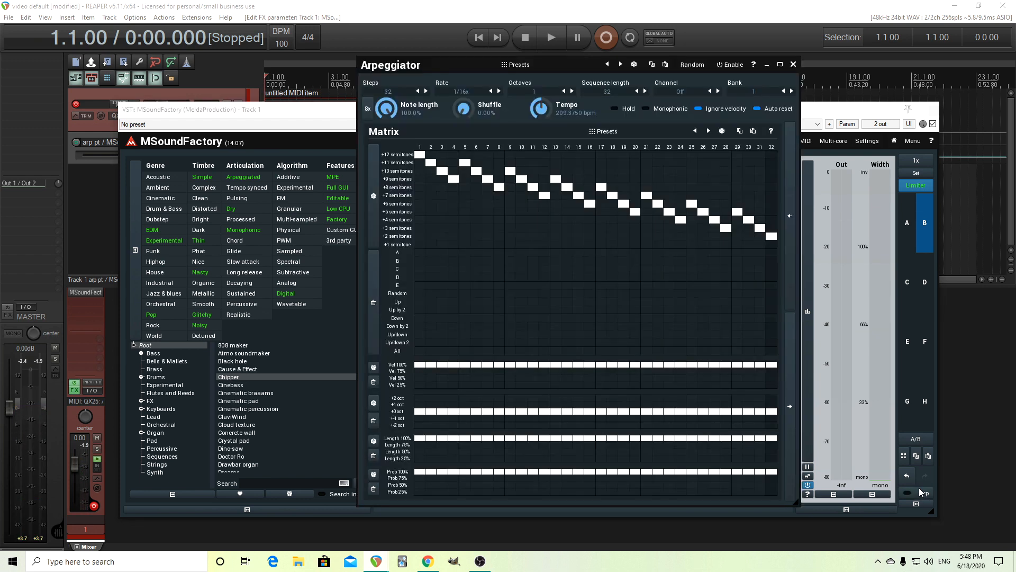
{"action": "left_click", "coordinate": [793, 64]}
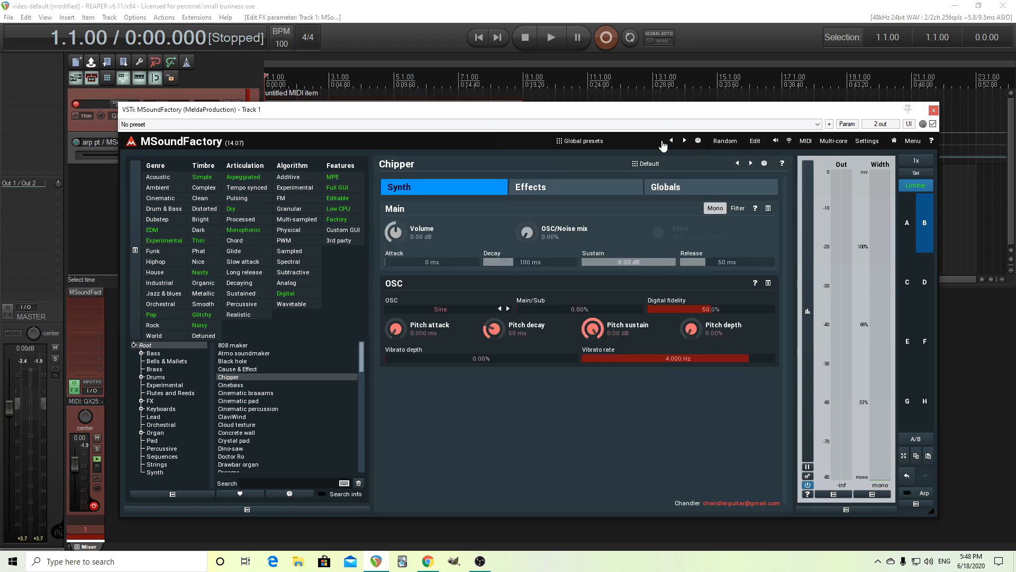
- Load the Rising preset from Chipper's fx folder and bring up its arpeggiator in a clear spot over the plug-in
{"action": "left_click", "coordinate": [640, 165]}
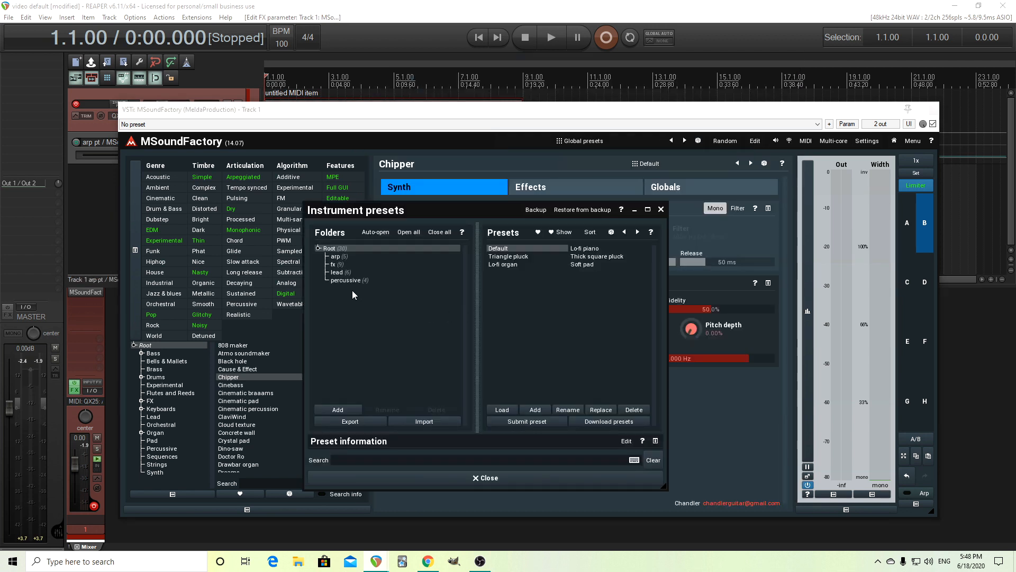
{"action": "left_click", "coordinate": [342, 264]}
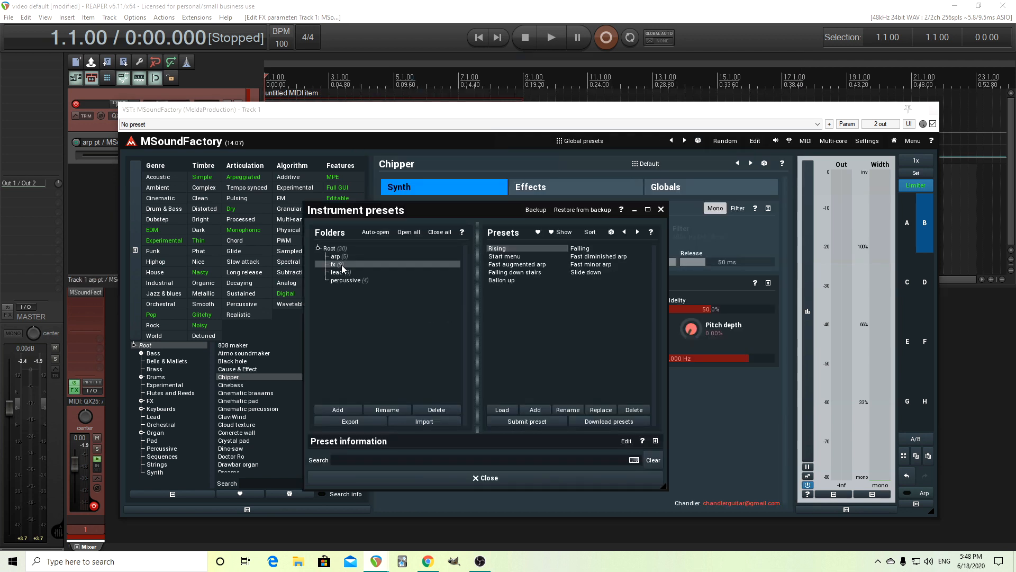
{"action": "left_click", "coordinate": [515, 248]}
{"action": "left_click", "coordinate": [510, 479]}
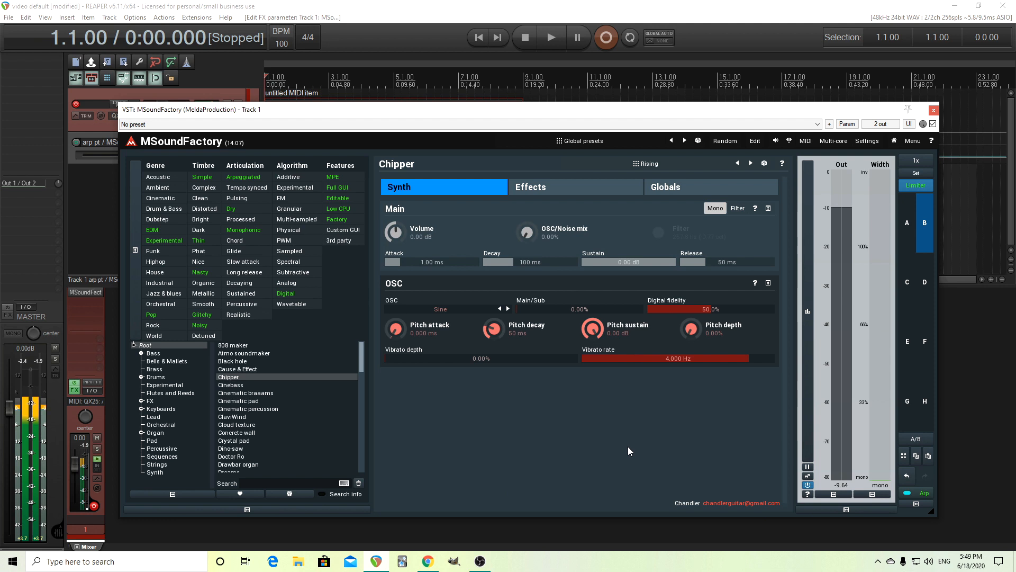
{"action": "left_click", "coordinate": [925, 496]}
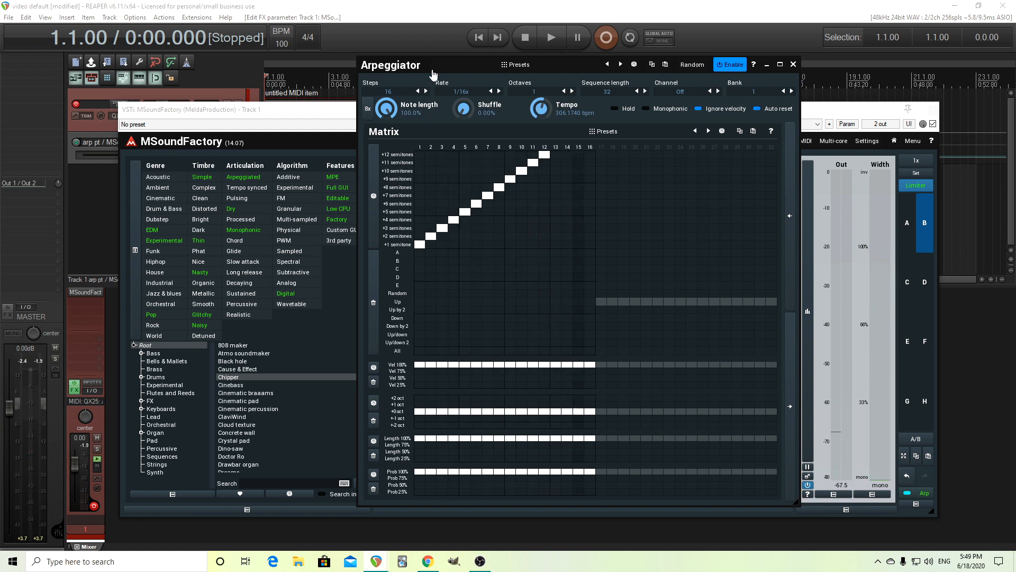
{"action": "left_click_drag", "start_coordinate": [433, 73], "coordinate": [416, 95]}
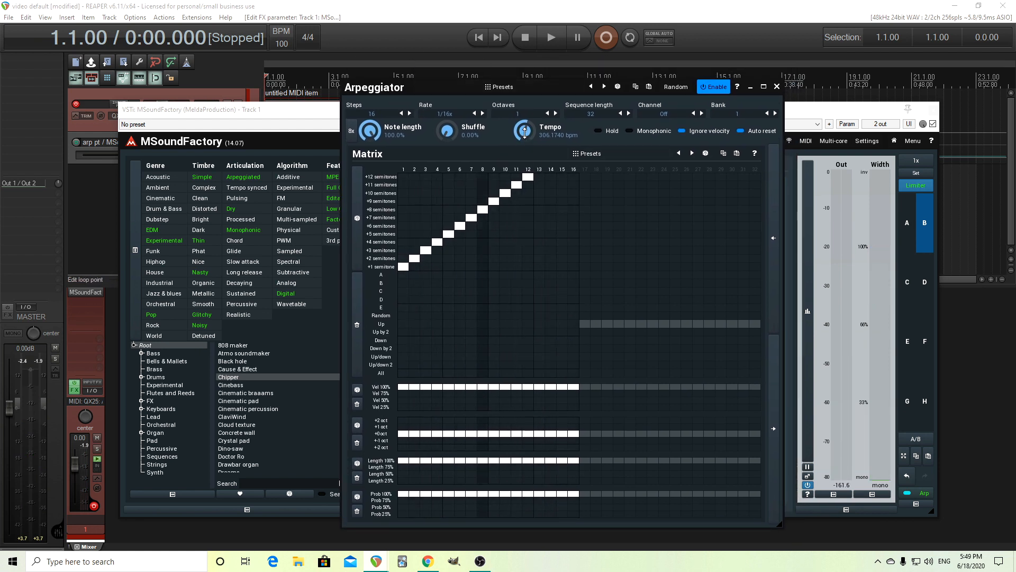
- Try the arpeggiator's tempo at Off, raise it to about 266 bpm and further, and close the arpeggiator
{"action": "left_click_drag", "start_coordinate": [524, 131], "coordinate": [524, 169]}
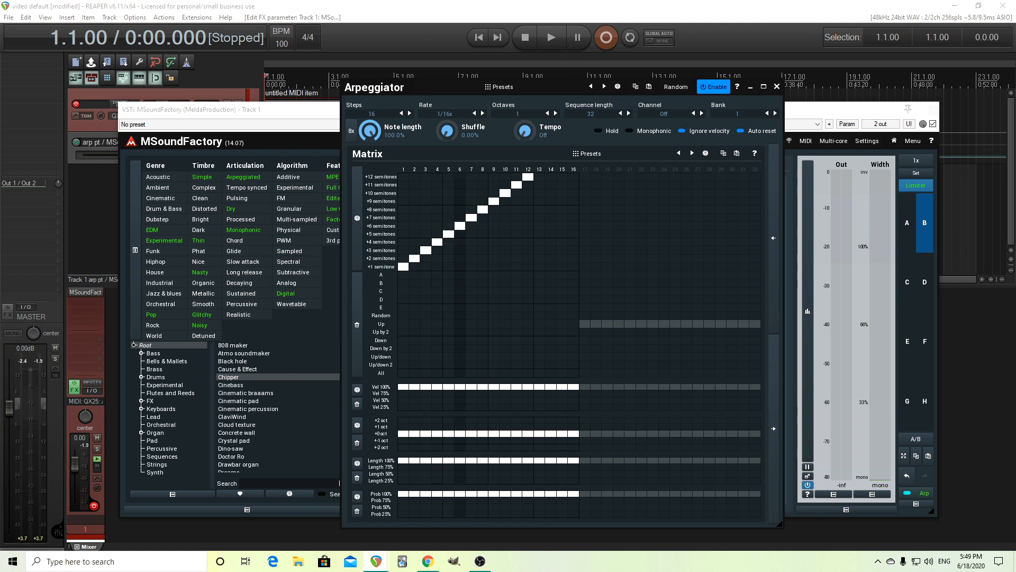
{"action": "mouse_move", "coordinate": [524, 131]}
{"action": "left_mouse_down"}
{"action": "mouse_move", "coordinate": [525, 104]}
{"action": "mouse_move", "coordinate": [524, 119]}
{"action": "left_mouse_up"}
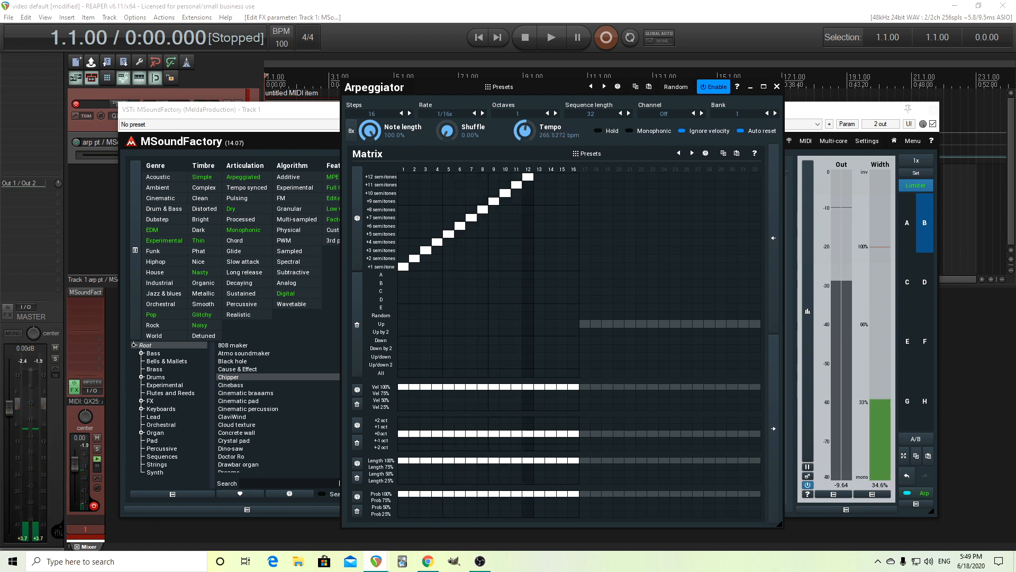
{"action": "left_click_drag", "start_coordinate": [524, 119], "coordinate": [524, 98]}
{"action": "left_click", "coordinate": [777, 88]}
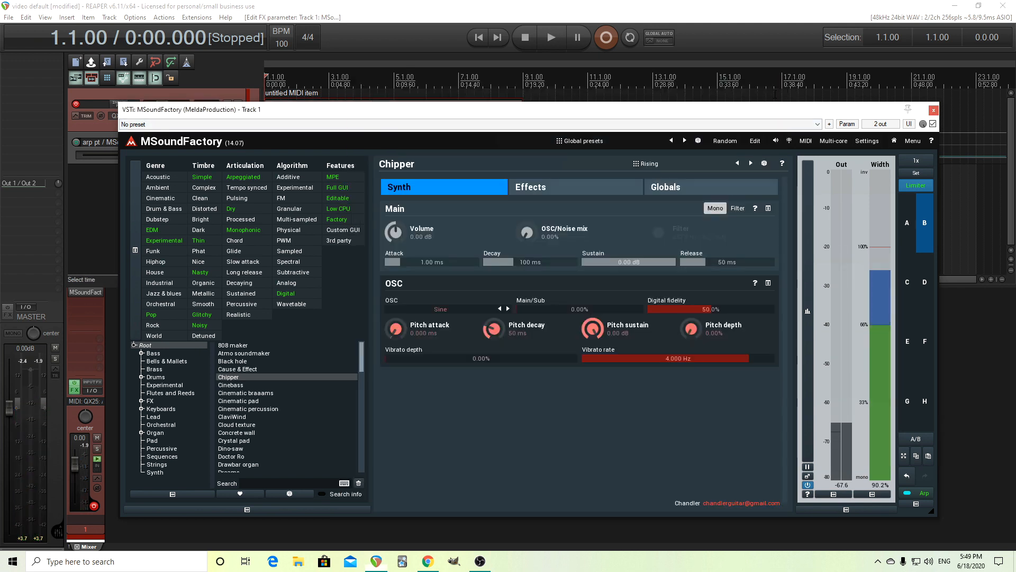
- Audition the Falling and Start menu presets, and inspect the arpeggiator pattern of Start menu
{"action": "left_click", "coordinate": [646, 163]}
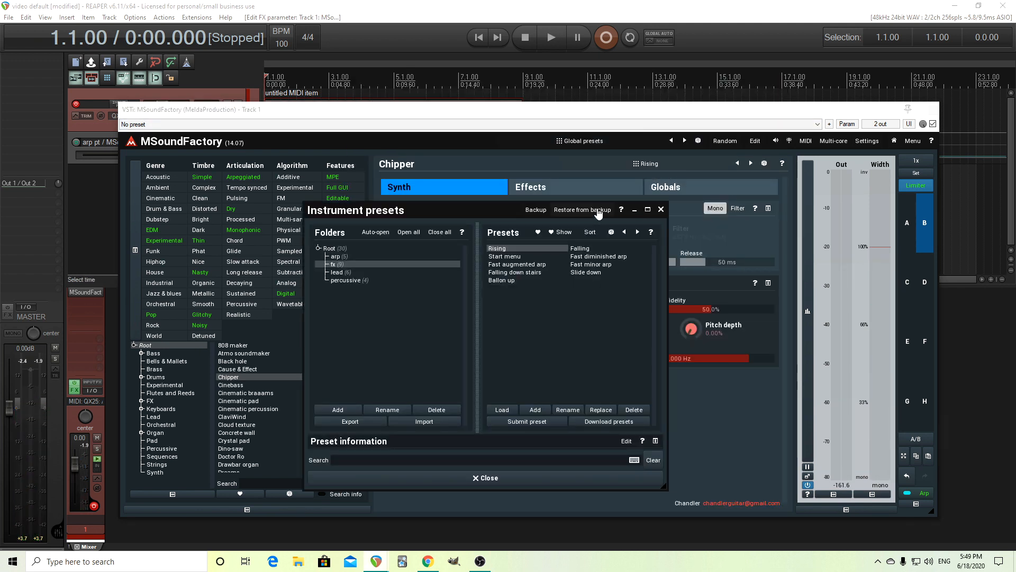
{"action": "left_click", "coordinate": [589, 249]}
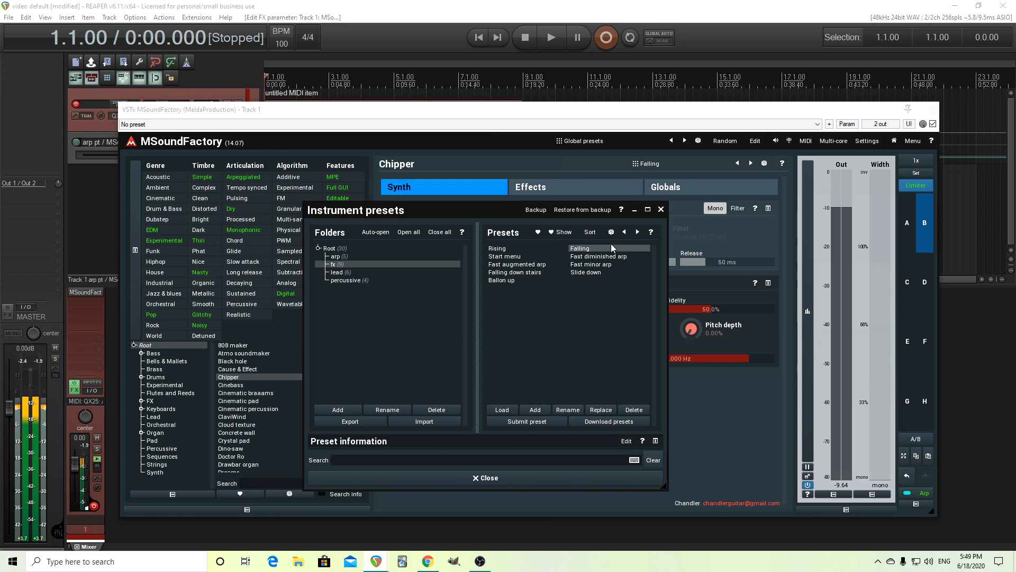
{"action": "left_click", "coordinate": [525, 258]}
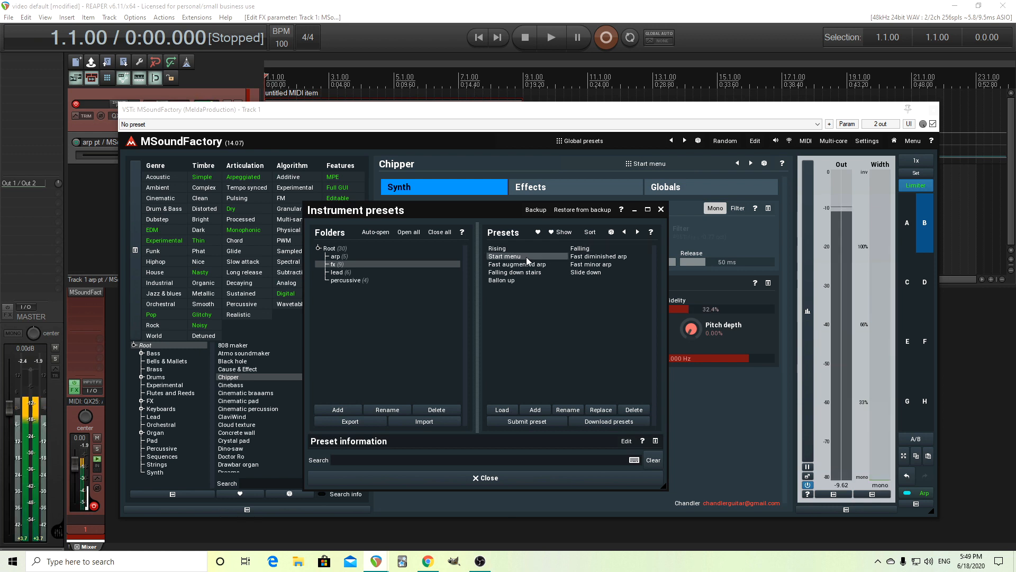
{"action": "left_click", "coordinate": [921, 493]}
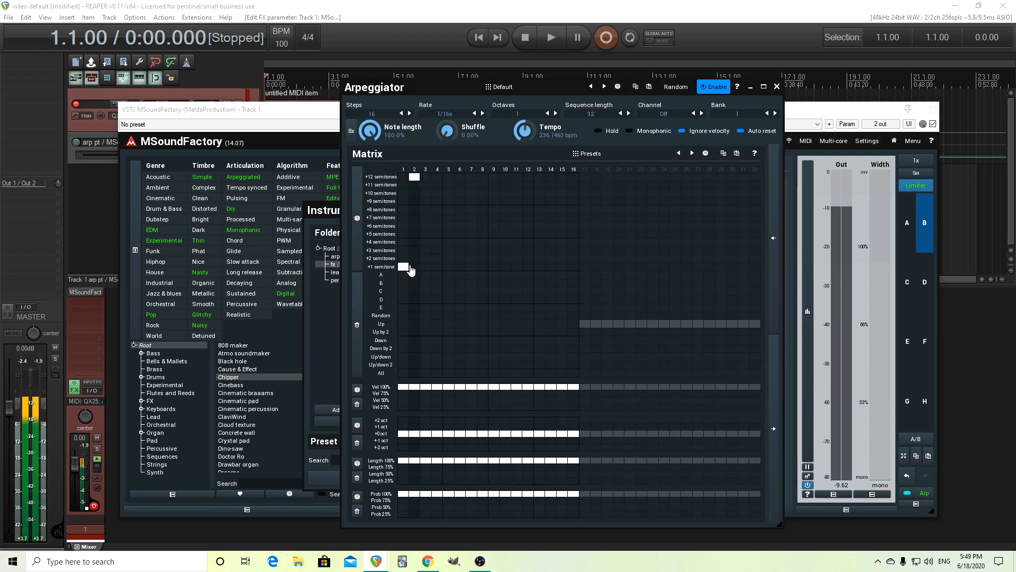
{"action": "left_click", "coordinate": [776, 86]}
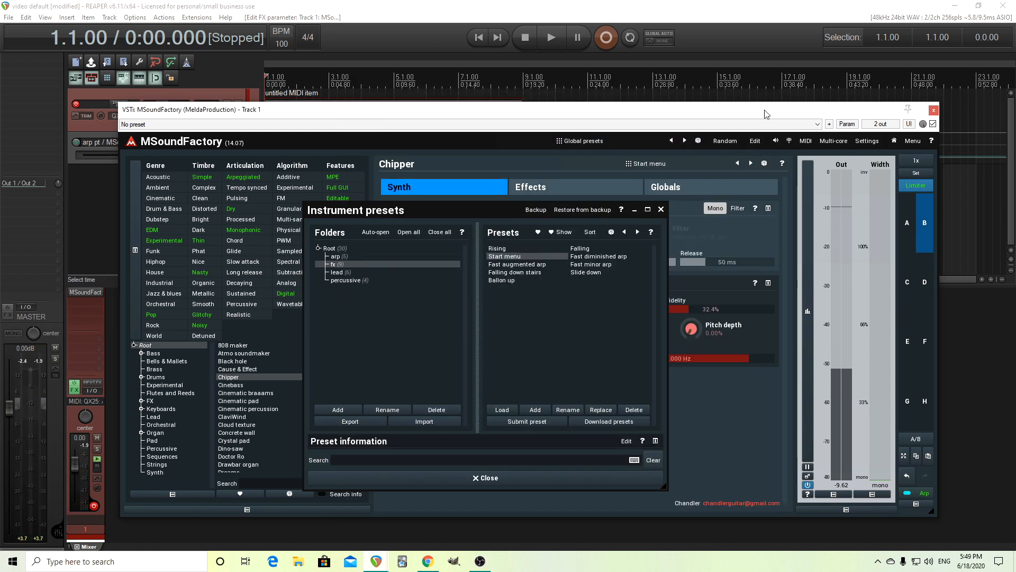
- Load the Fast diminished arp preset, close the preset browser and inspect the preset's arpeggiator pattern
{"action": "left_click", "coordinate": [604, 257]}
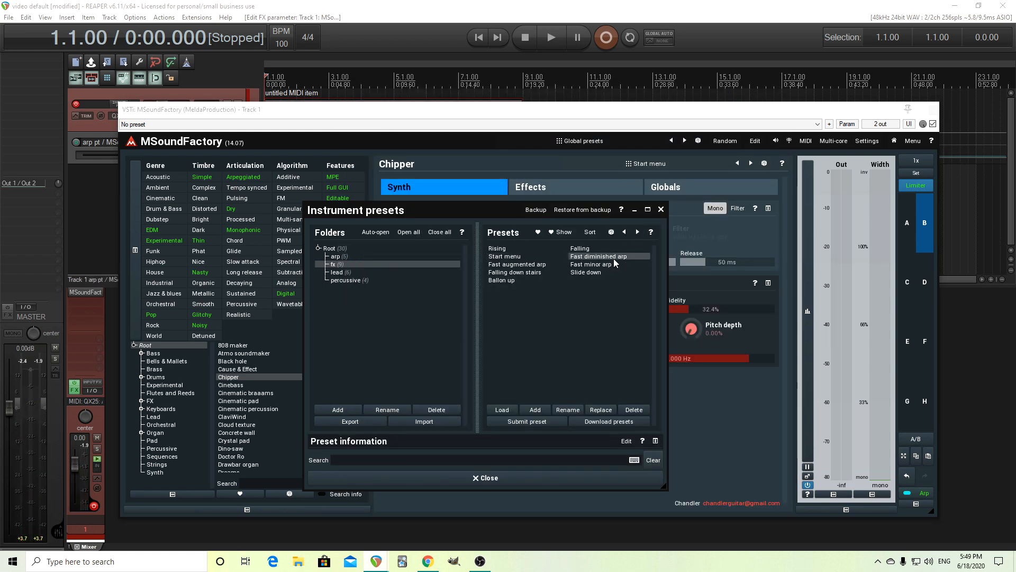
{"action": "left_click", "coordinate": [660, 209]}
{"action": "left_click", "coordinate": [923, 493]}
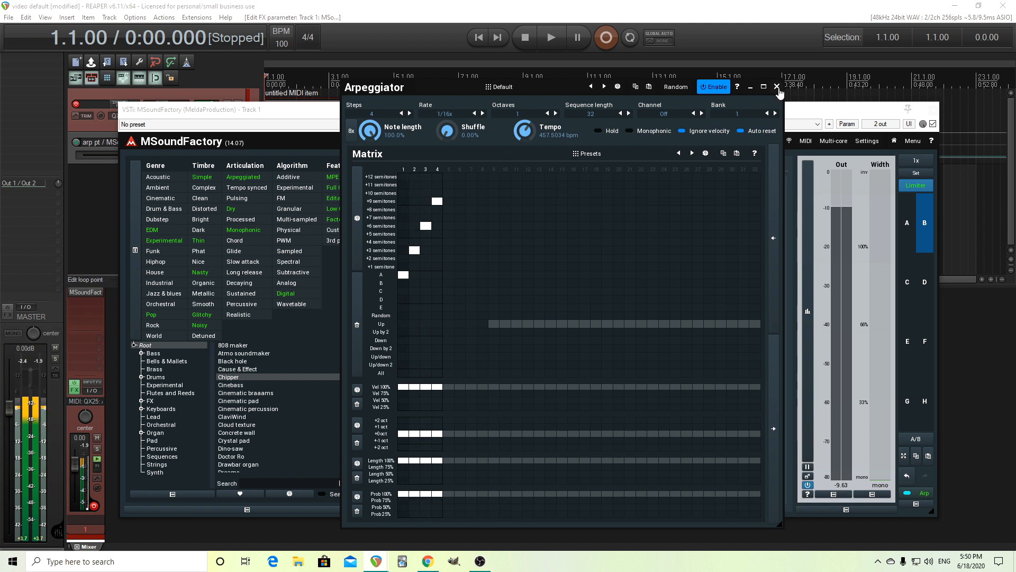
{"action": "left_click", "coordinate": [776, 87]}
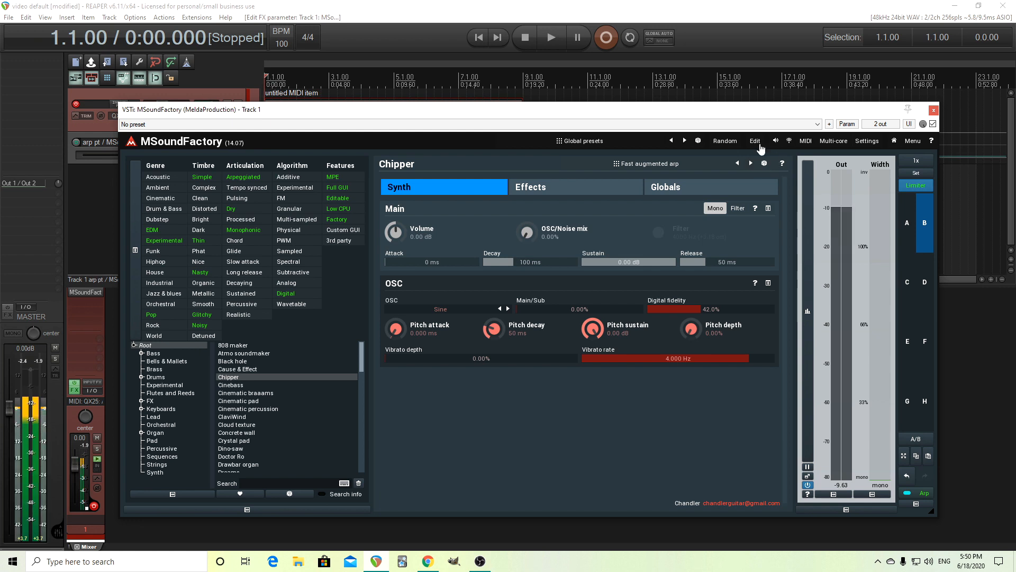
- Audition the Fast minor arp and Falling down stairs presets, and inspect the arpeggiator pattern of Falling down stairs
{"action": "left_click", "coordinate": [650, 164]}
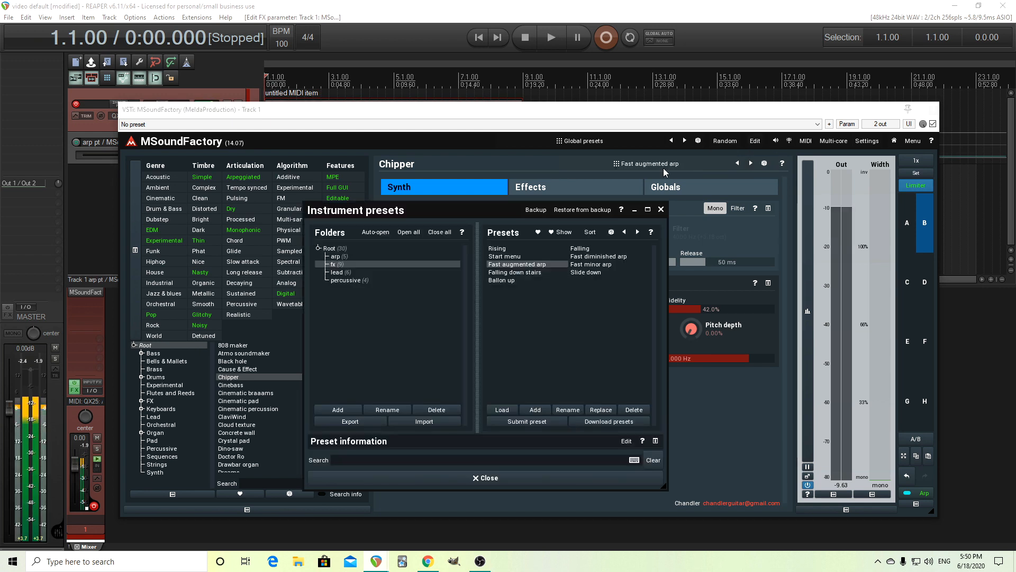
{"action": "left_click", "coordinate": [602, 263]}
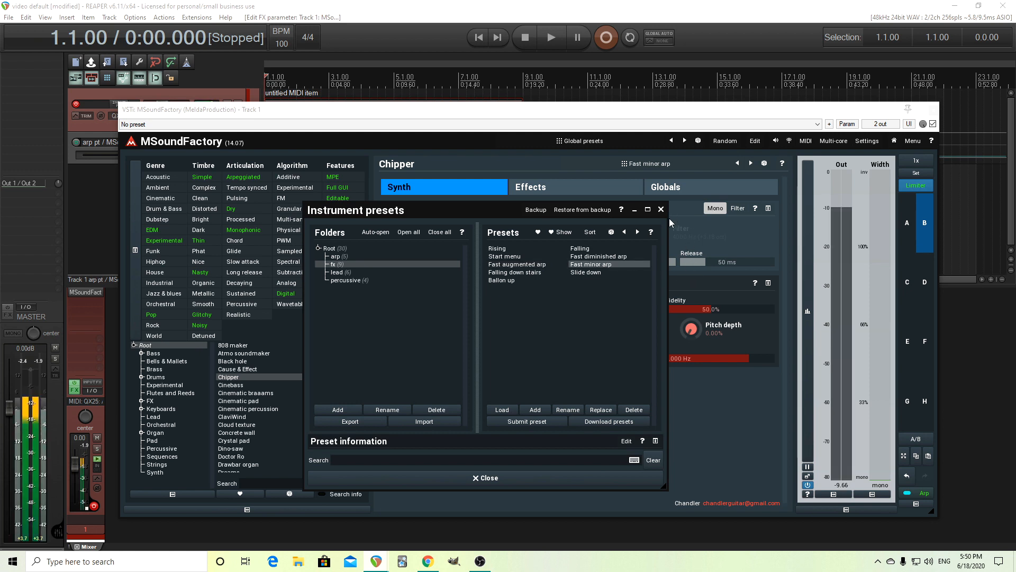
{"action": "left_click", "coordinate": [527, 273]}
{"action": "left_click", "coordinate": [917, 504]}
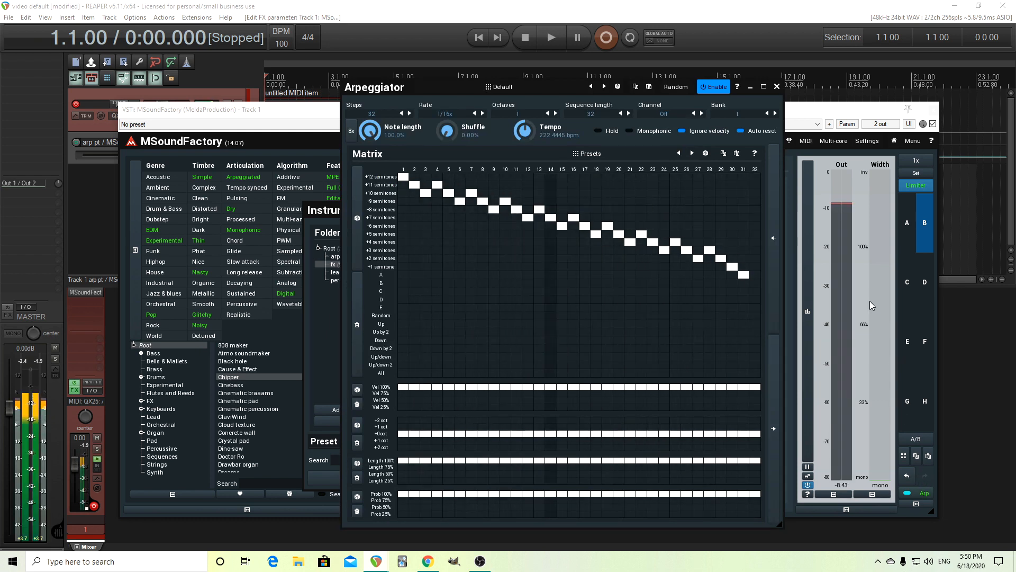
{"action": "left_click", "coordinate": [778, 86]}
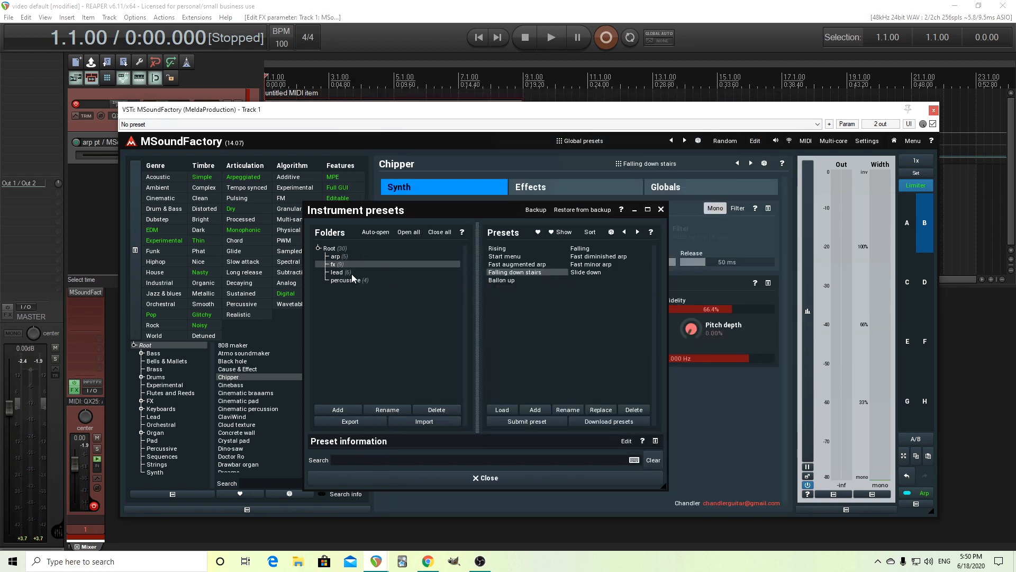
- Load the Arcade excitment preset from the arp folder, close the preset browser and show the preset's arpeggiator pattern
{"action": "left_click", "coordinate": [344, 256]}
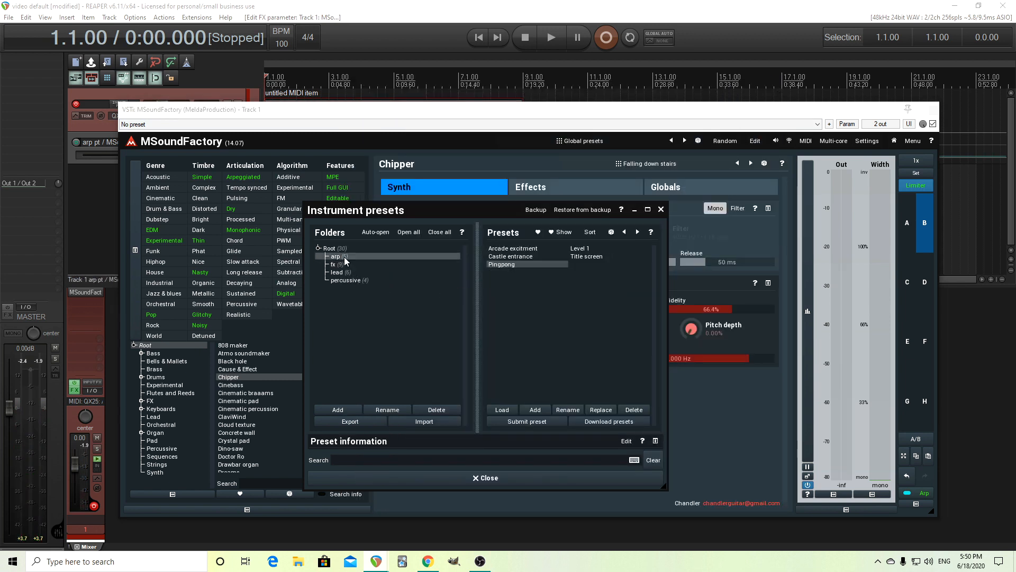
{"action": "left_click", "coordinate": [532, 248]}
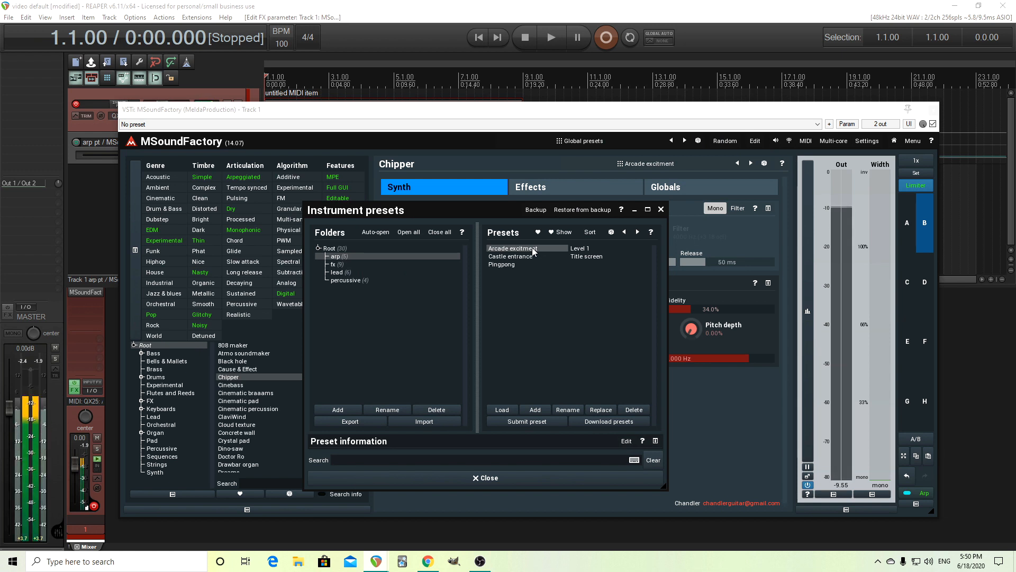
{"action": "left_click", "coordinate": [660, 209]}
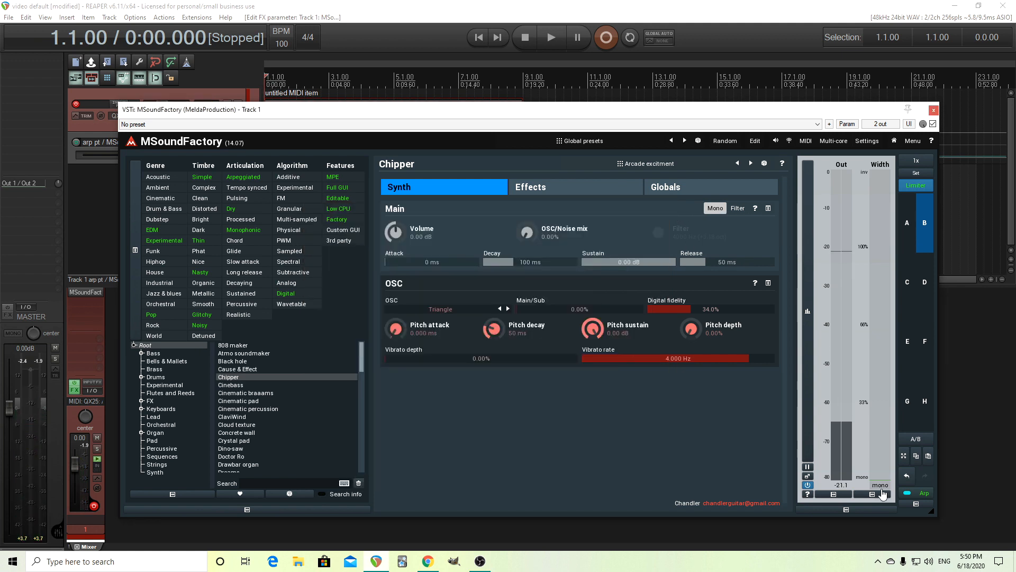
{"action": "left_click", "coordinate": [920, 493]}
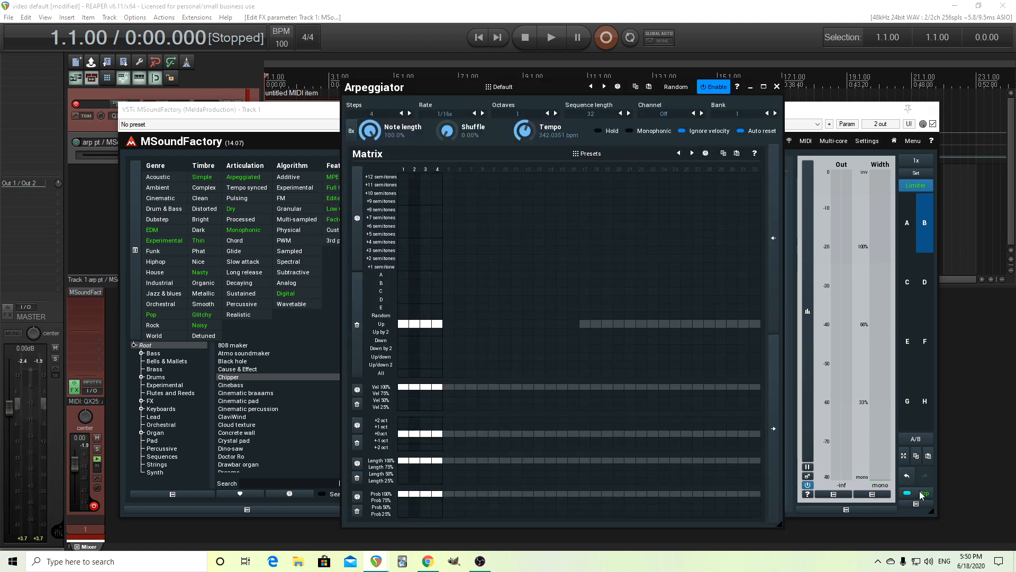